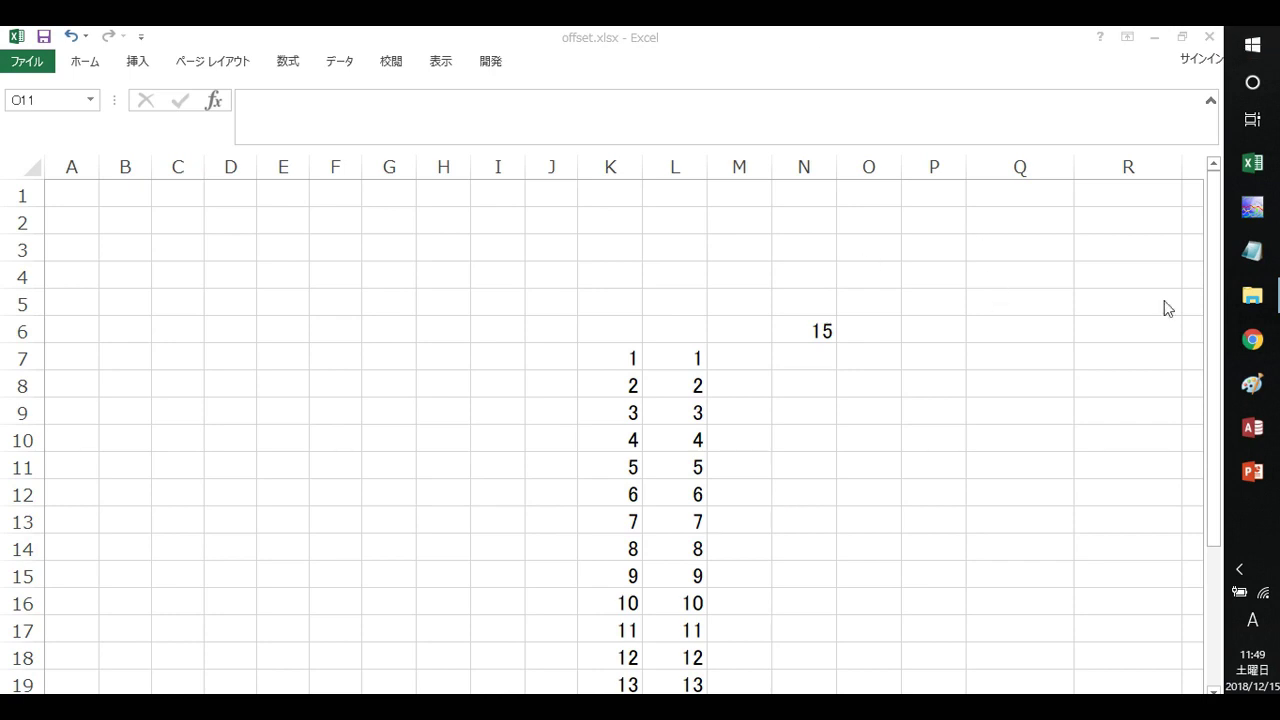
# - Open the offset.pptx presentation from the folder holding the offset files
pyautogui.moveTo(1255, 305)
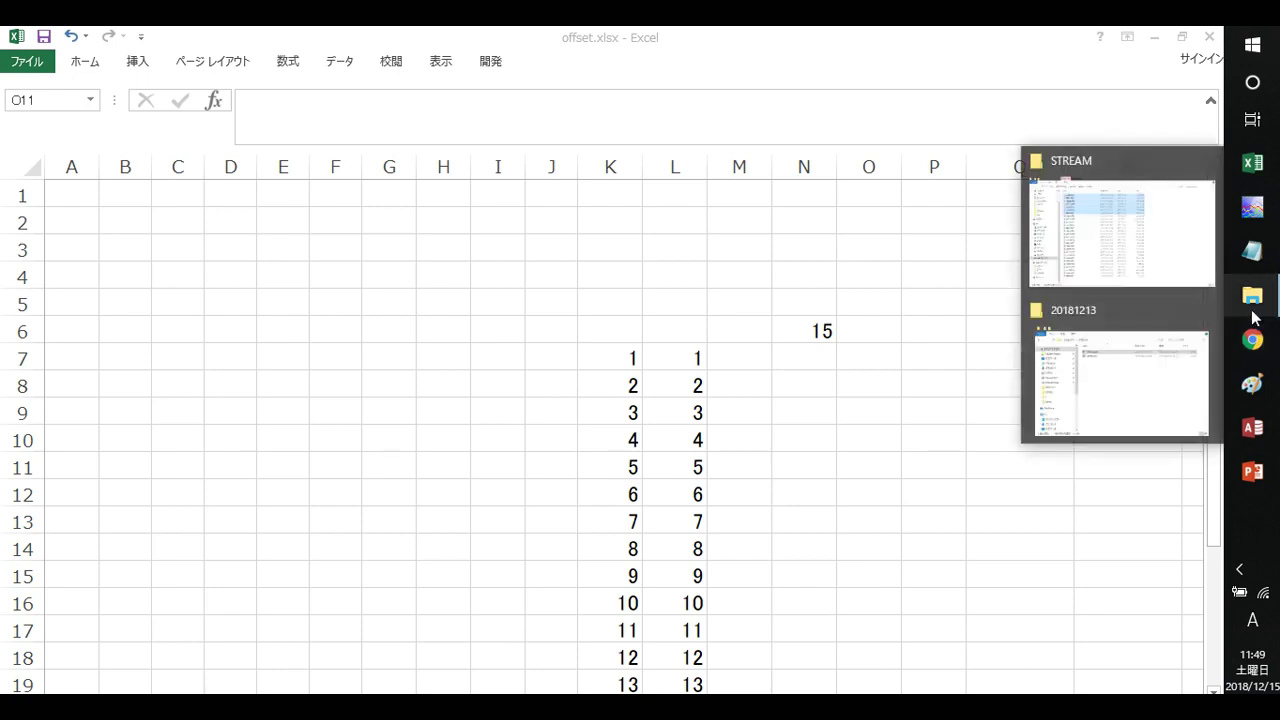
pyautogui.click(1173, 370)
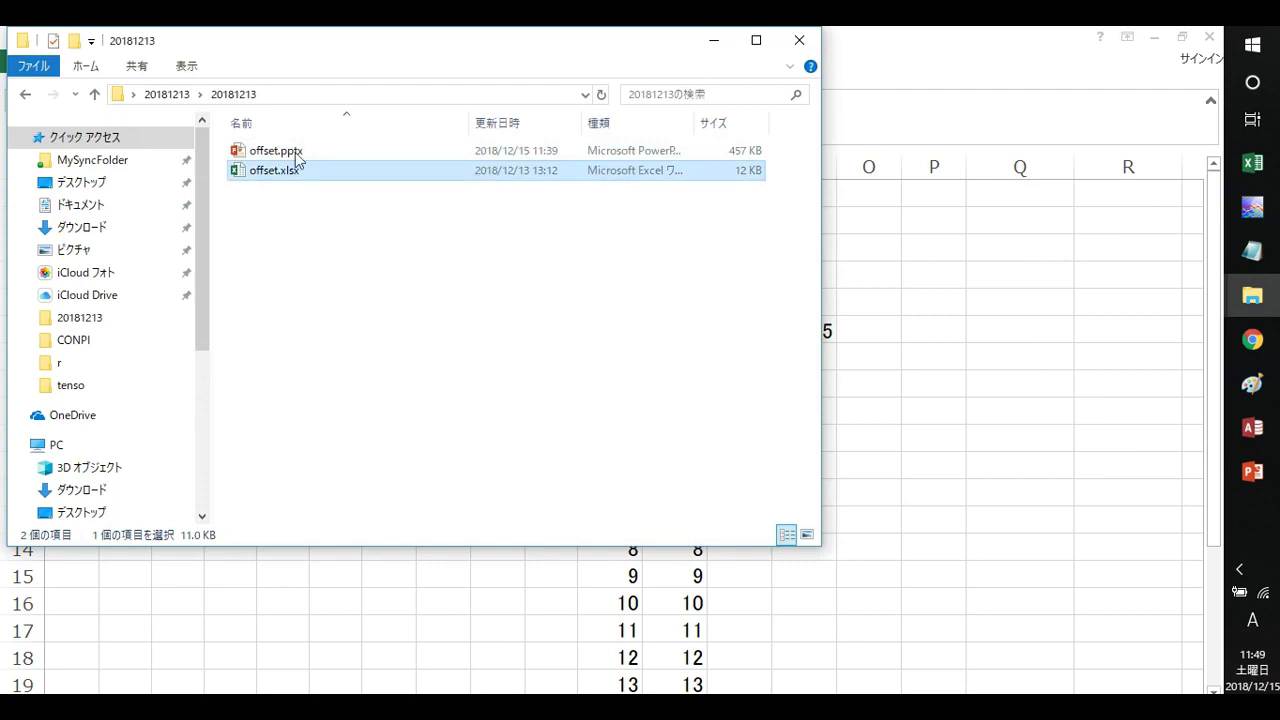
pyautogui.click(292, 152)
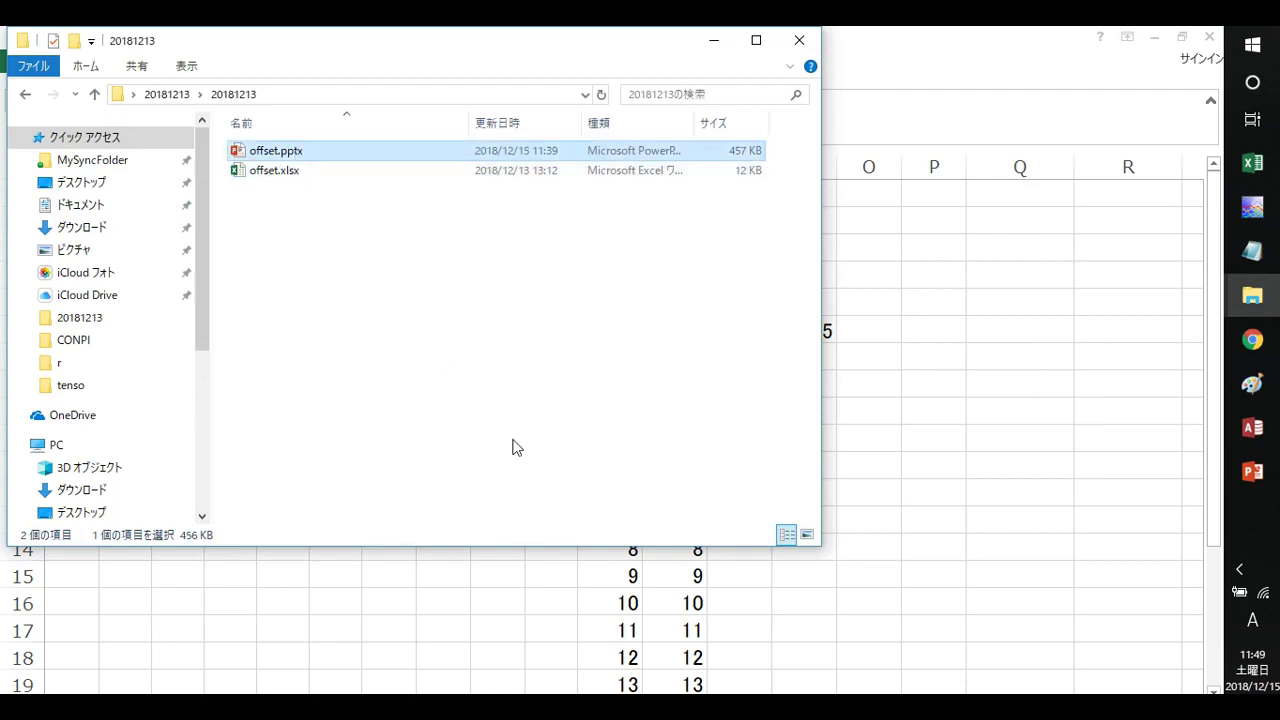
# - Back in Excel, compare N6's OFFSET formula with the summed values in column K
pyautogui.hotkey('alt', 'Tab')
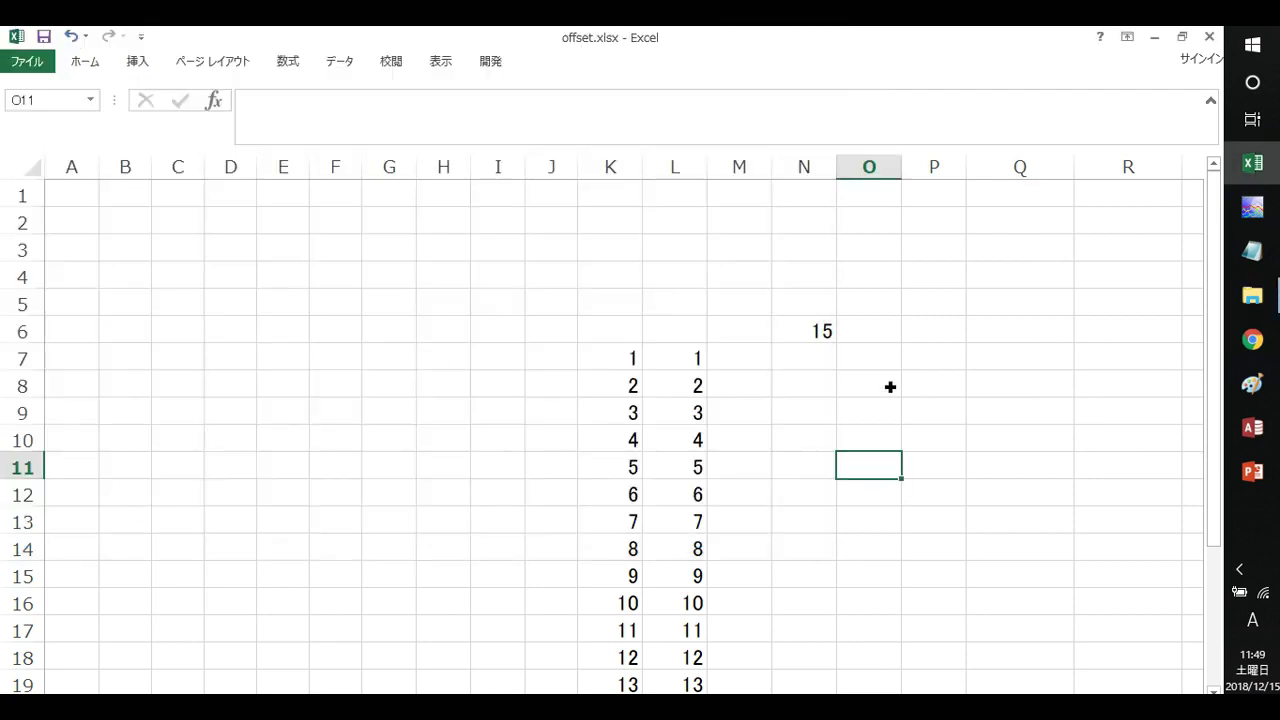
pyautogui.click(818, 331)
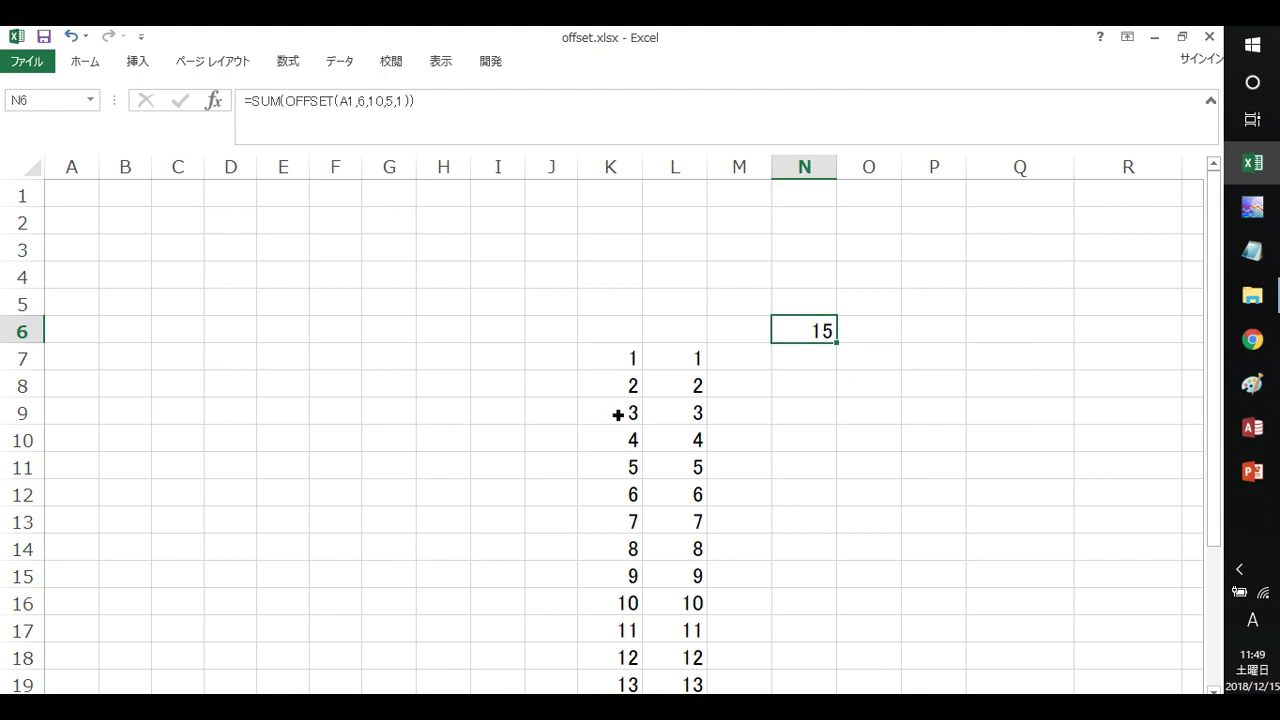
pyautogui.moveTo(613, 359); pyautogui.dragTo(614, 468)
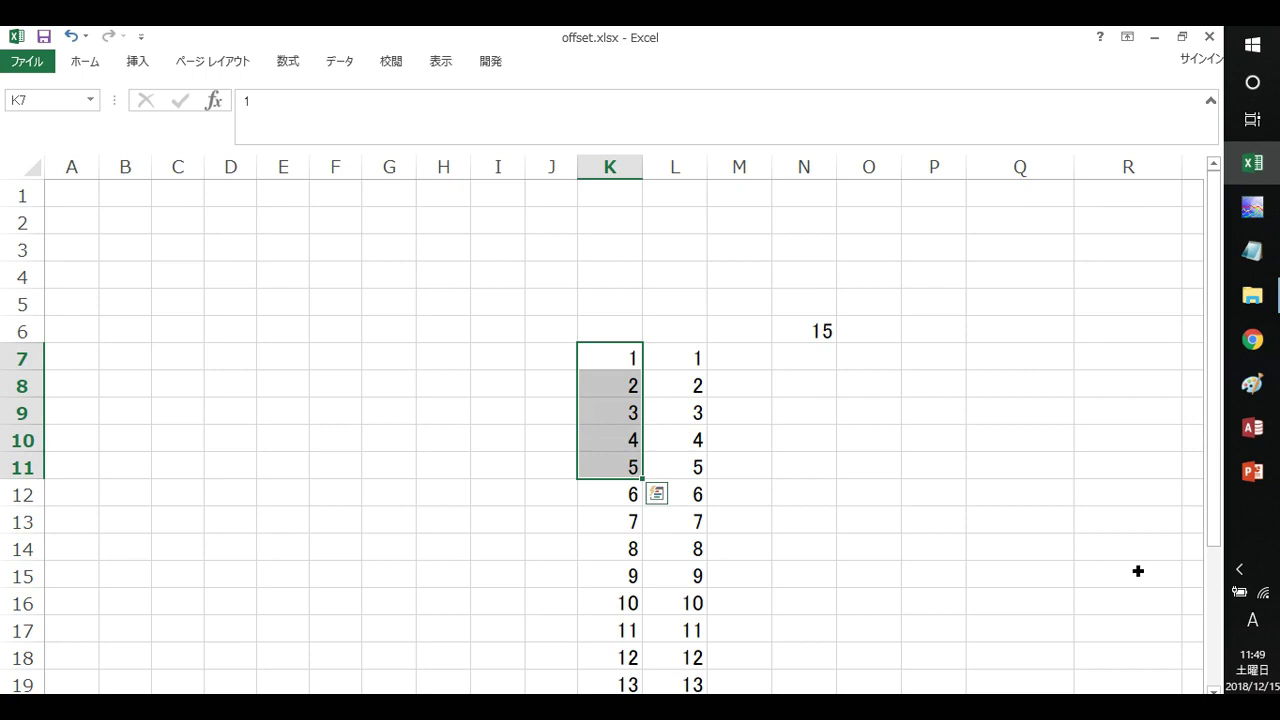
pyautogui.click(819, 334)
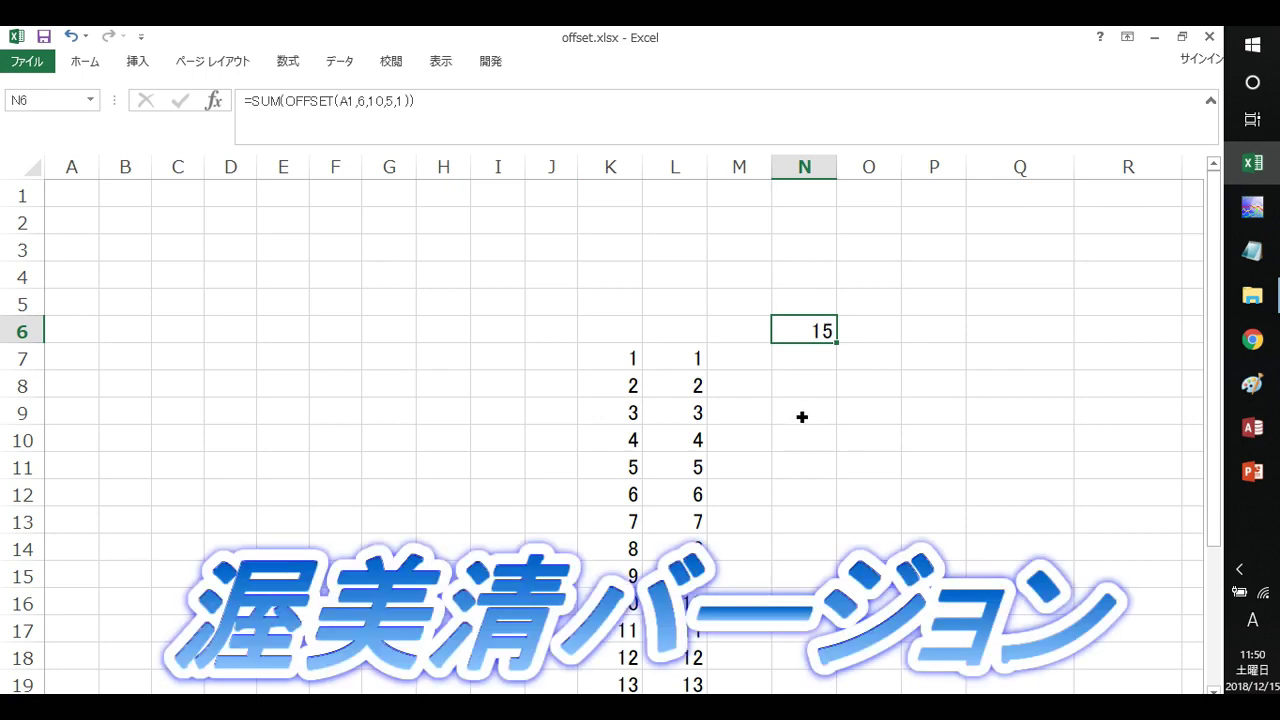
pyautogui.click(741, 414)
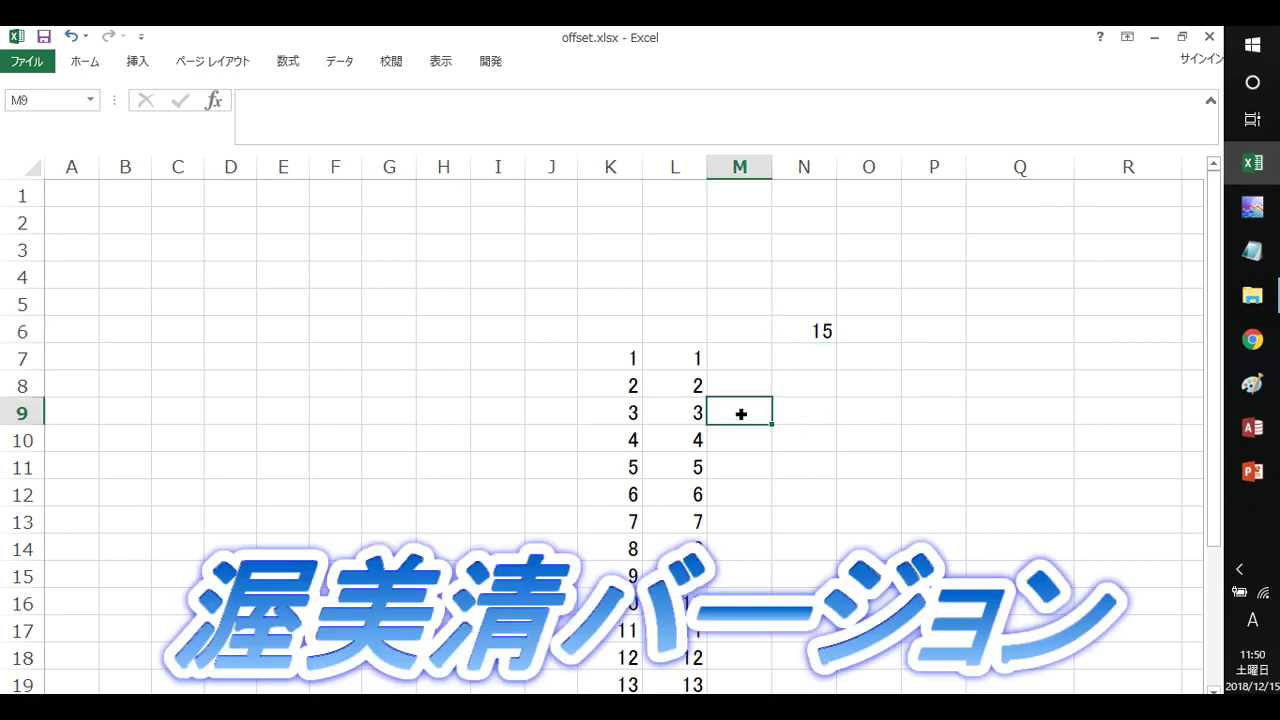
pyautogui.click(812, 333)
pyautogui.moveTo(628, 367); pyautogui.dragTo(630, 492)
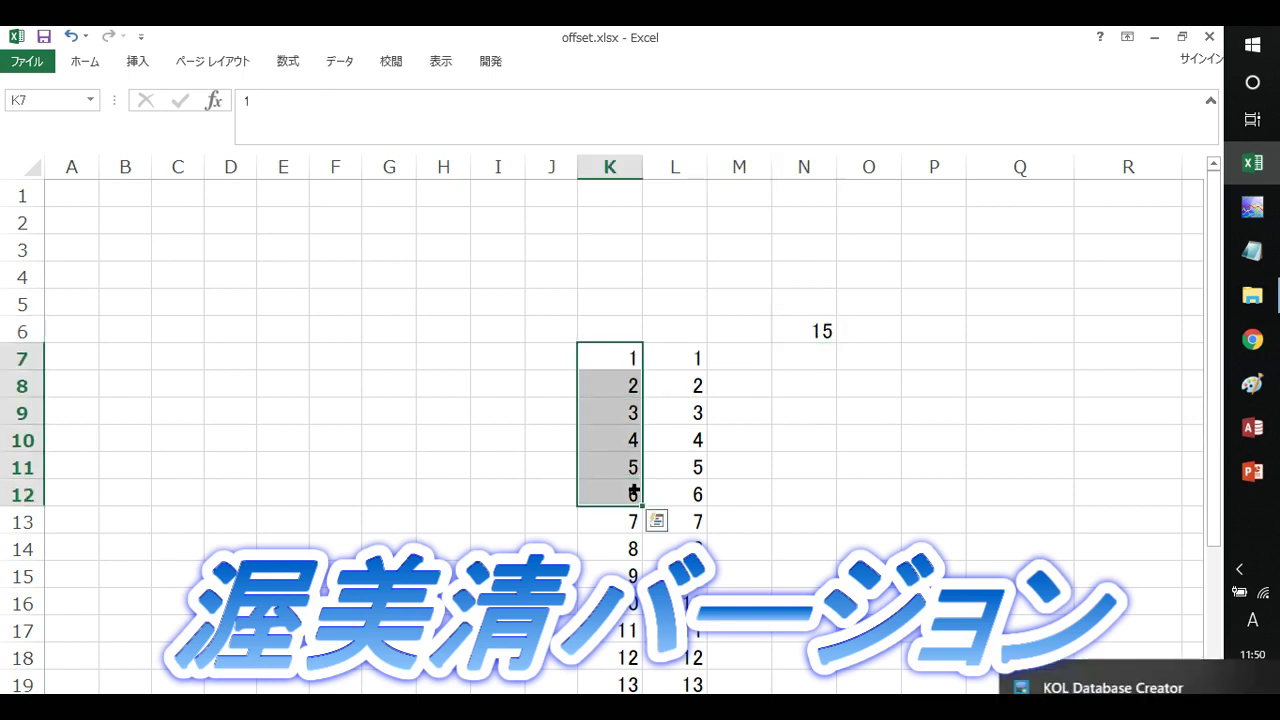
pyautogui.click(744, 488)
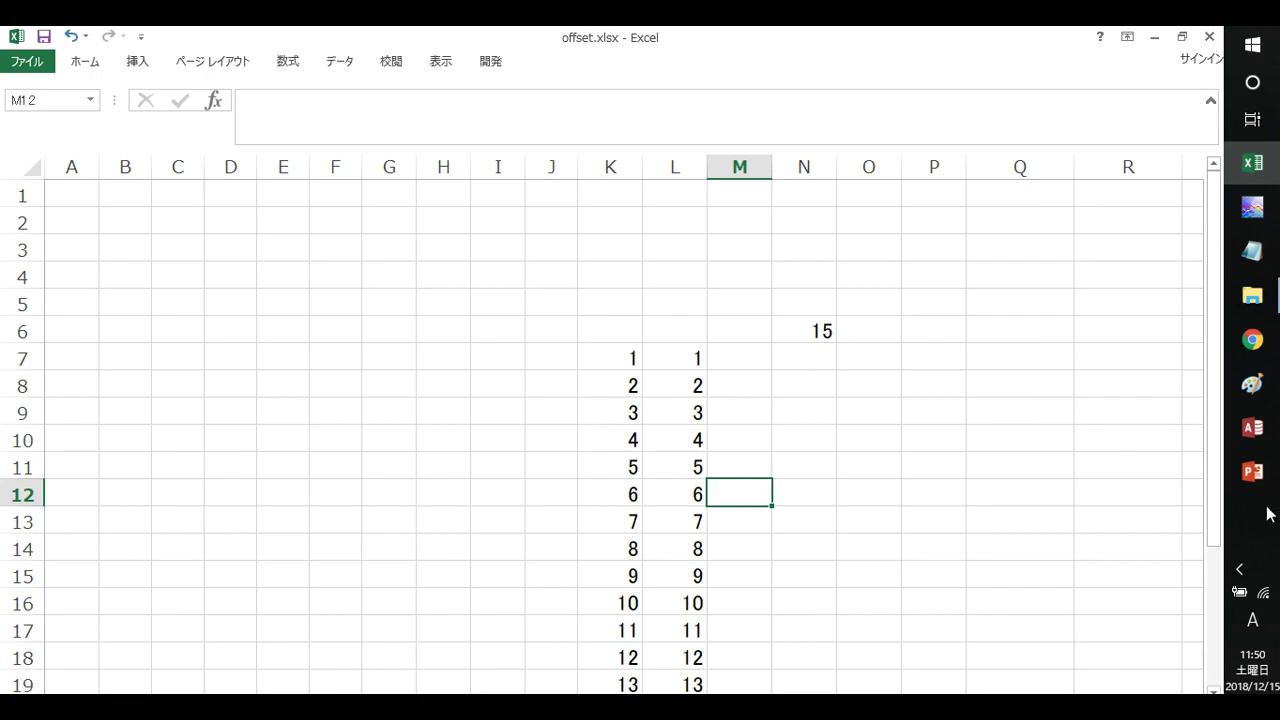
# - Present the OFFSET-arguments slide show from the beginning, then return to offset.xlsx
pyautogui.click(1252, 471)
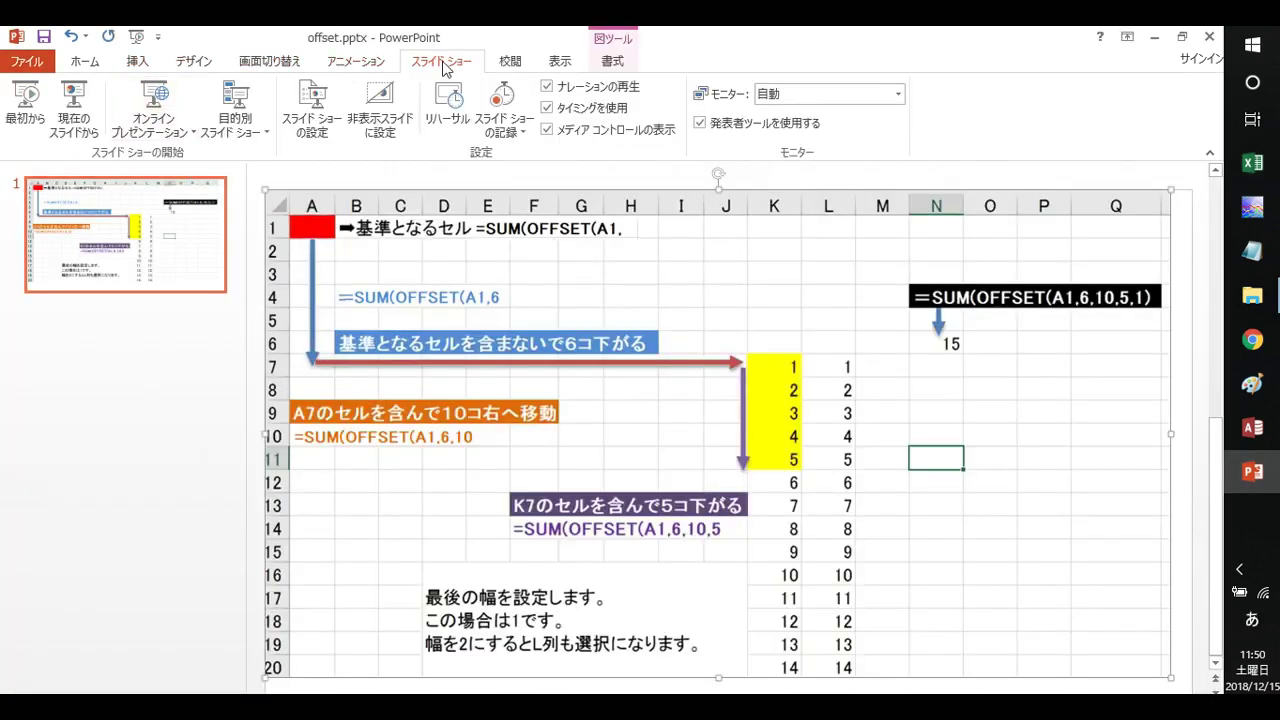
pyautogui.click(25, 105)
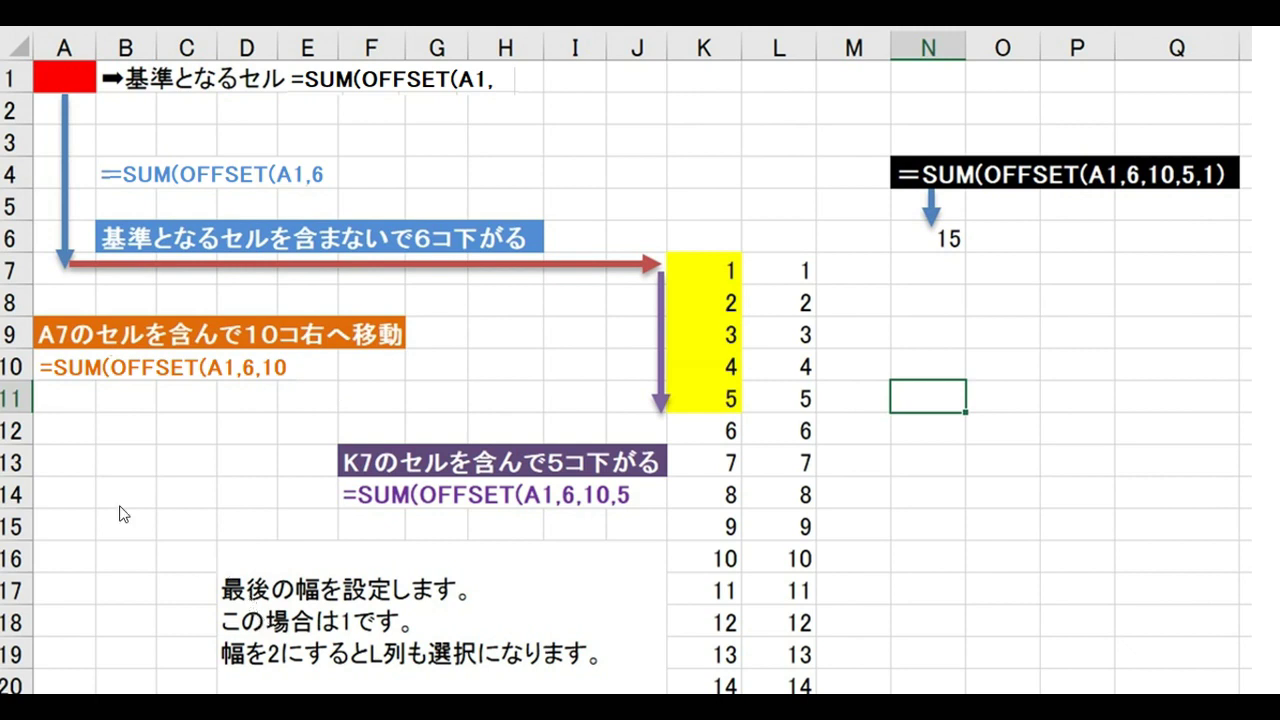
pyautogui.click(278, 456)
pyautogui.click(278, 456)
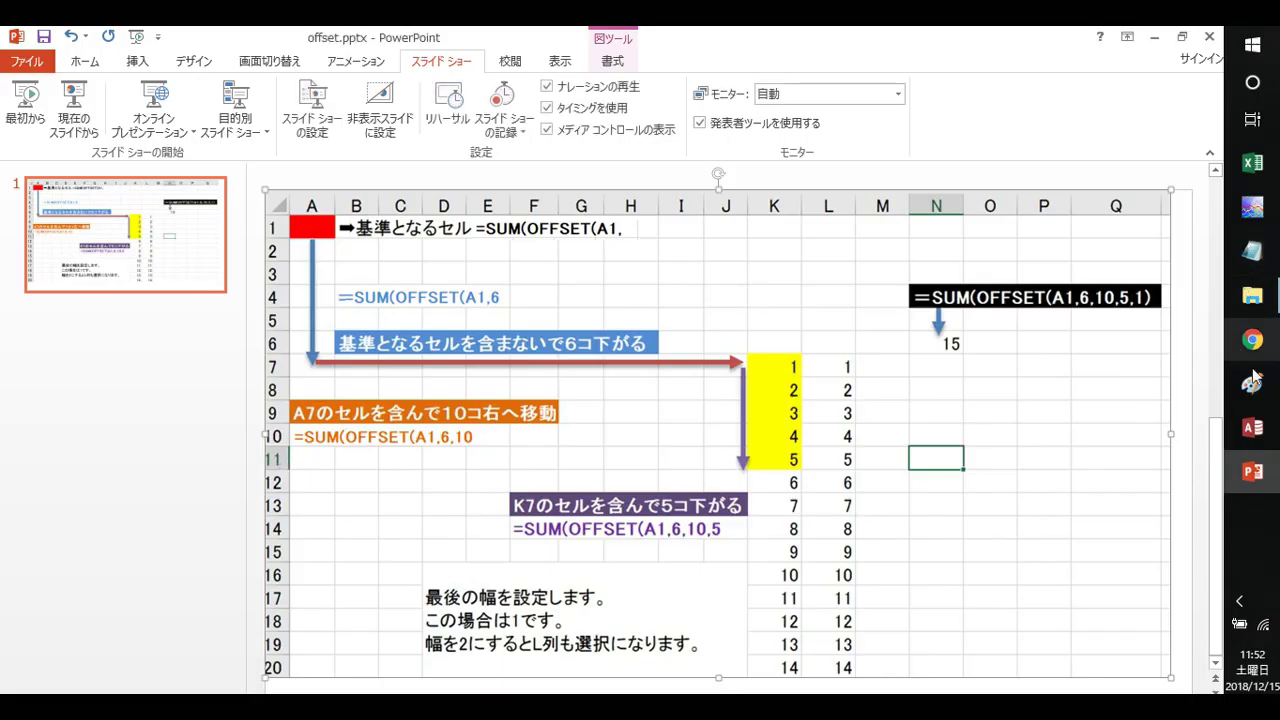
pyautogui.click(1252, 162)
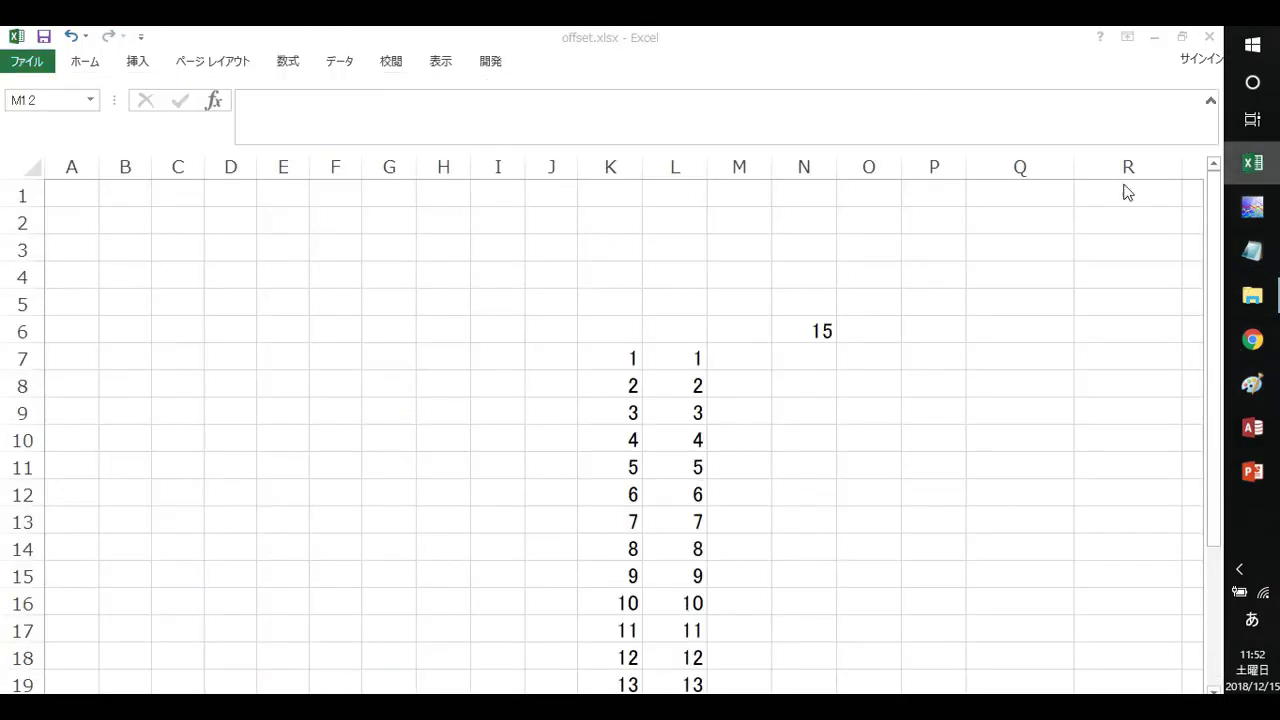
# - Change N6's OFFSET width argument from 1 to 2 so it sums K7:L11
pyautogui.click(814, 334)
pyautogui.click(407, 101)
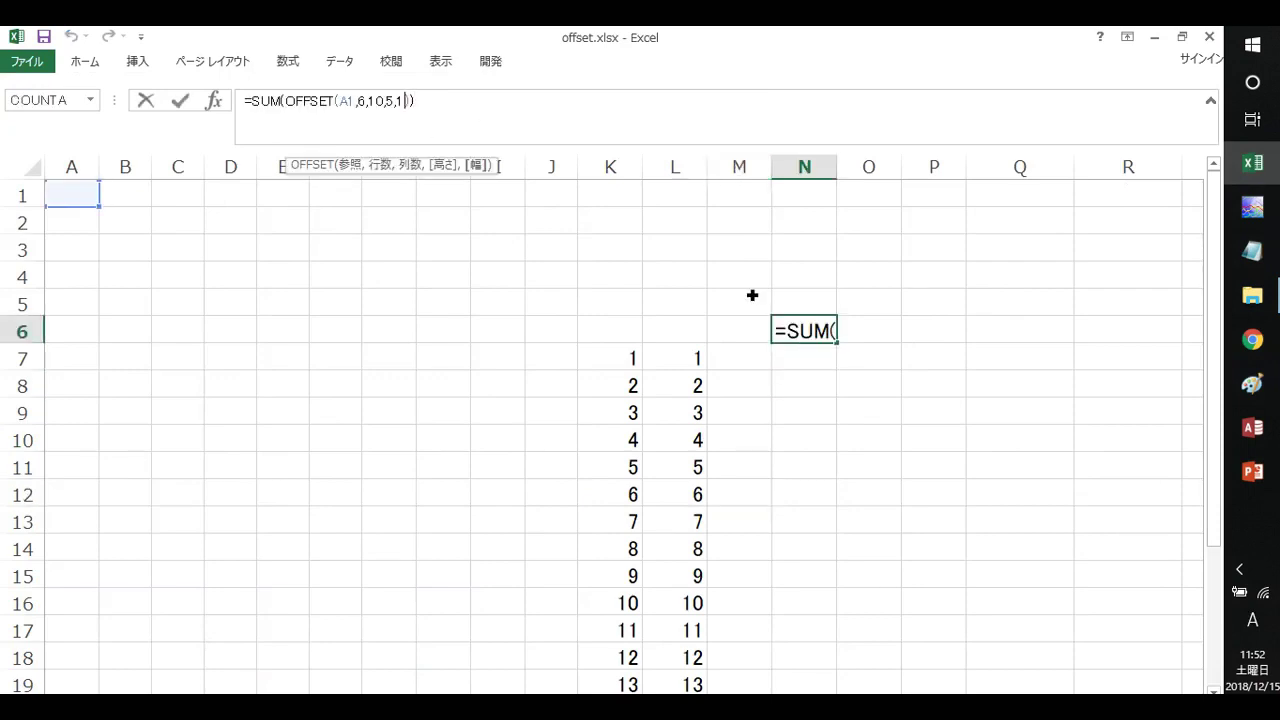
pyautogui.press('BackSpace')
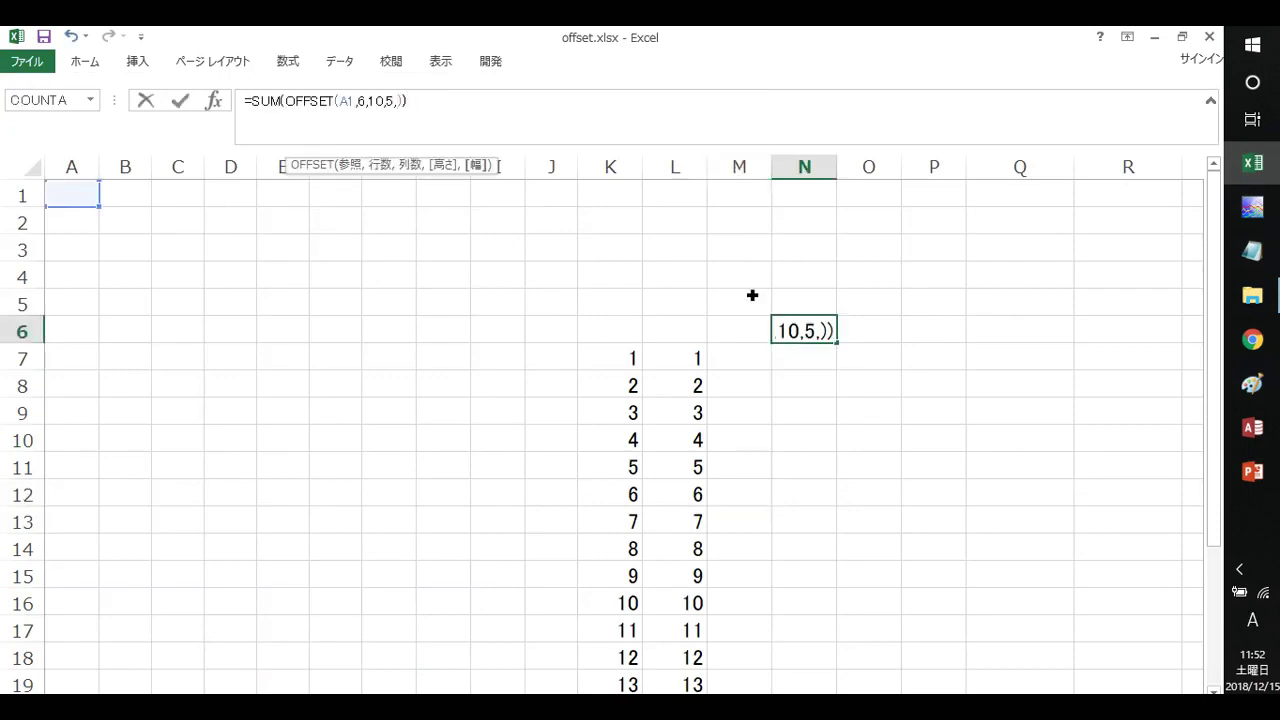
pyautogui.press('Return')
pyautogui.press('Return')
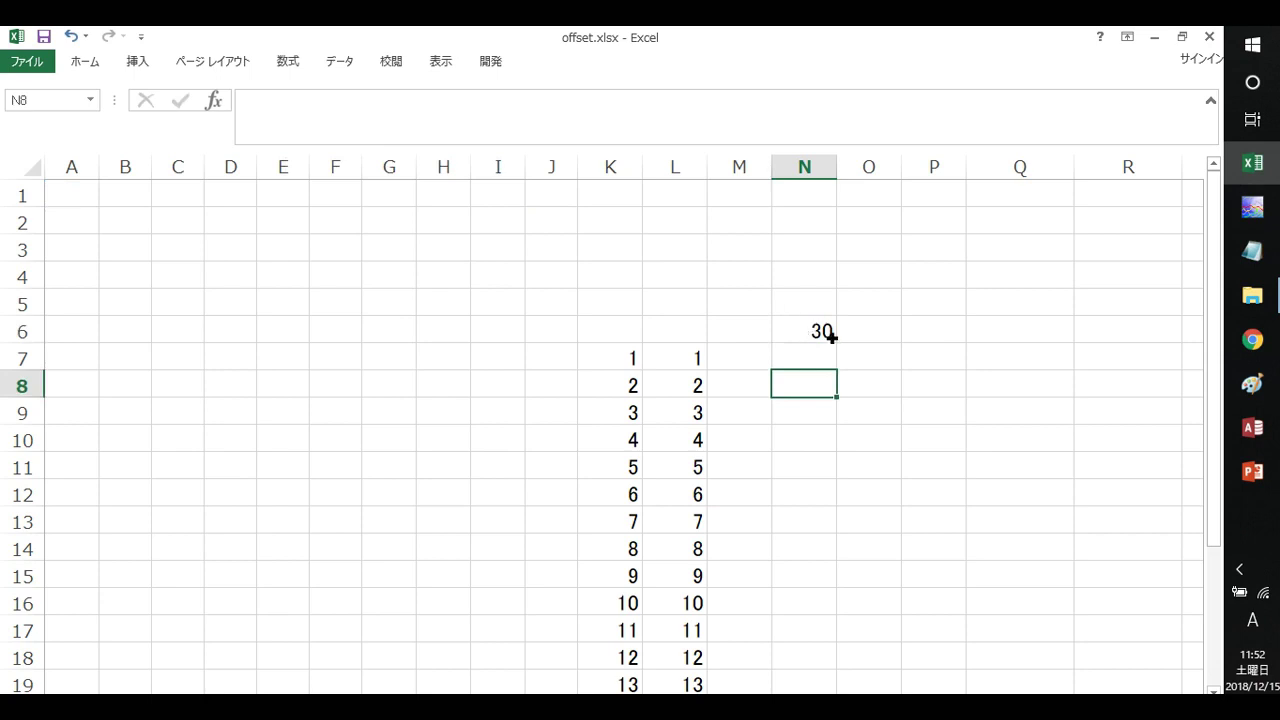
pyautogui.click(829, 335)
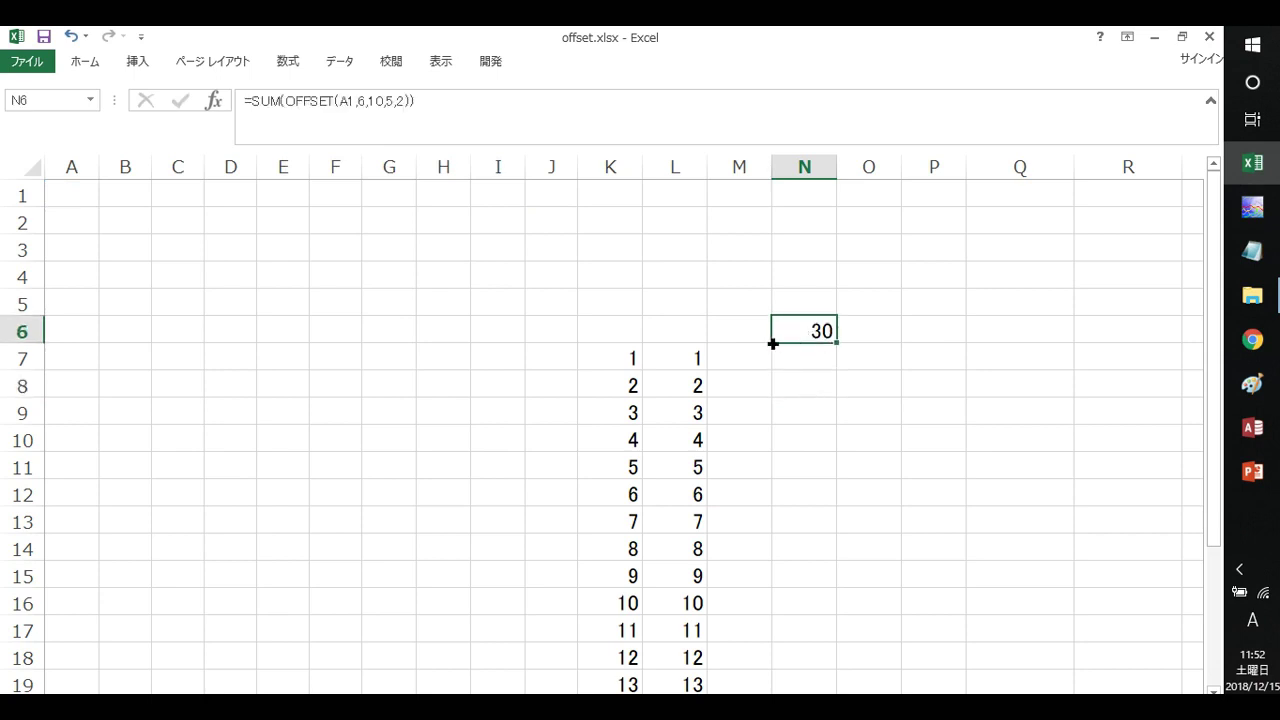
pyautogui.moveTo(603, 364); pyautogui.dragTo(700, 466)
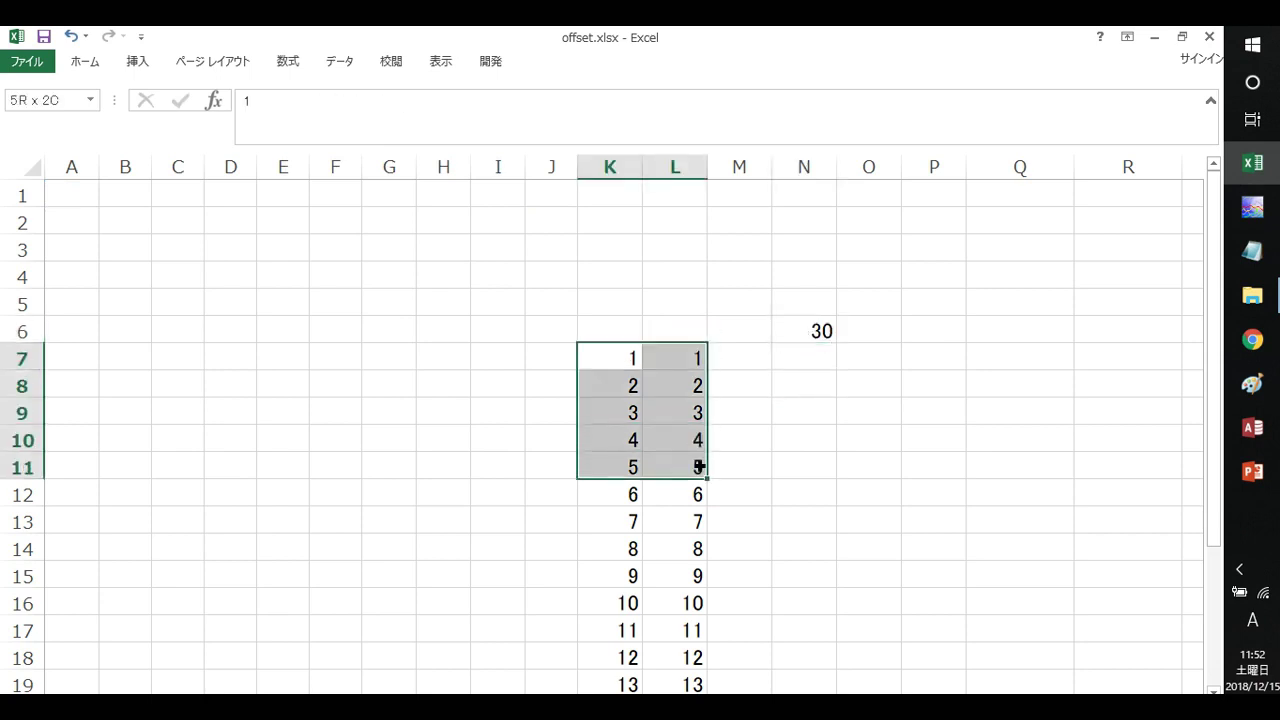
# - Copy the values in L7:L11 into M7:M11
pyautogui.moveTo(689, 360); pyautogui.dragTo(690, 461)
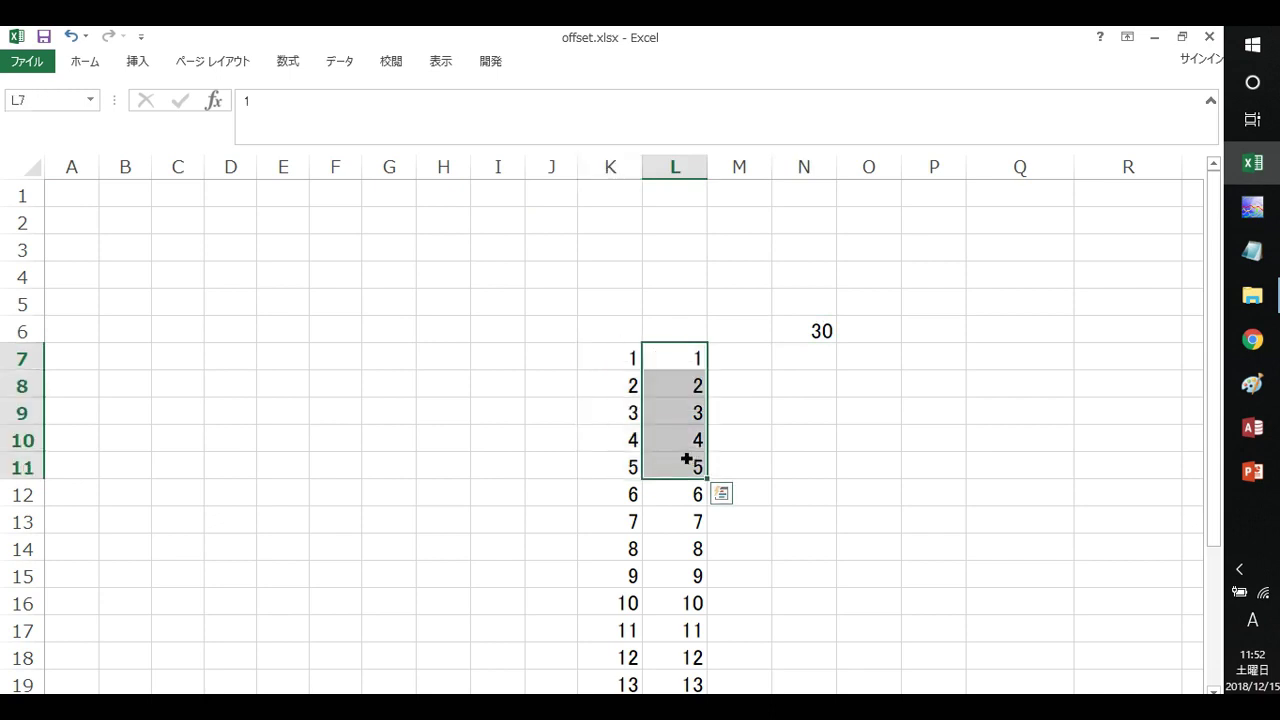
pyautogui.hotkey('ctrl', 'c')
pyautogui.click(746, 357)
pyautogui.hotkey('ctrl', 'v')
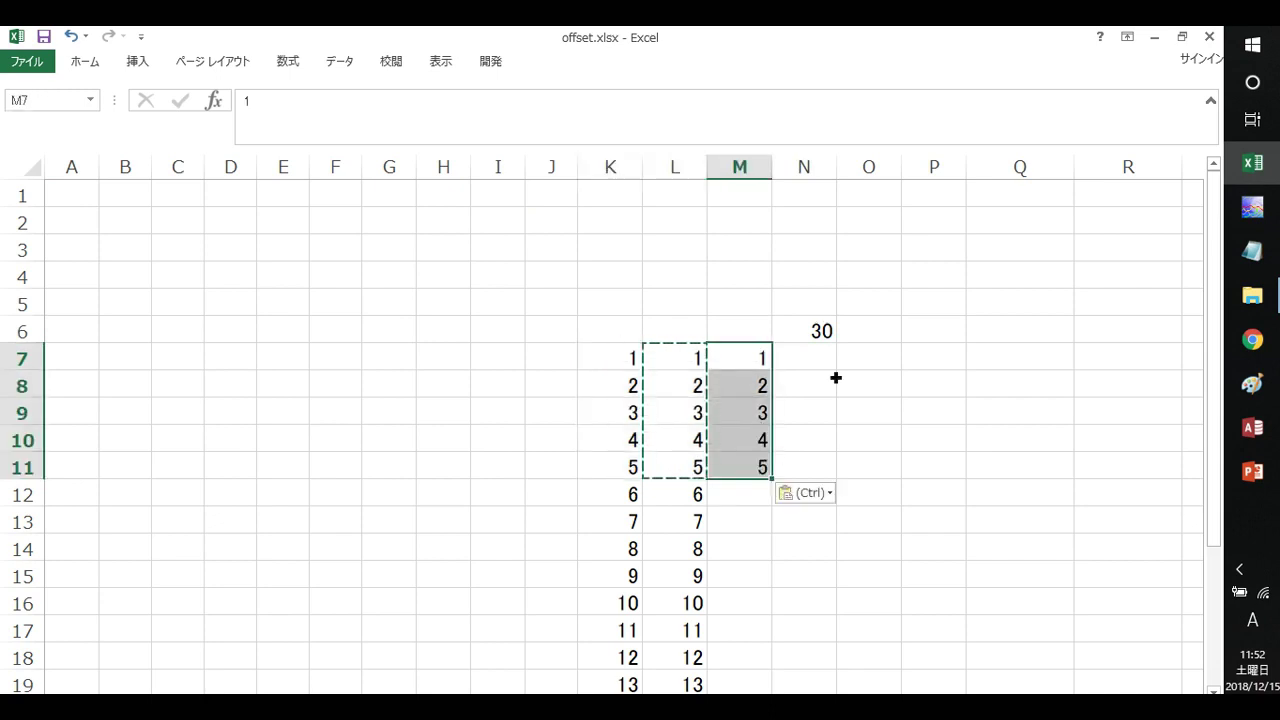
# - Change N6's OFFSET width to 3 so the total becomes 45
pyautogui.click(826, 337)
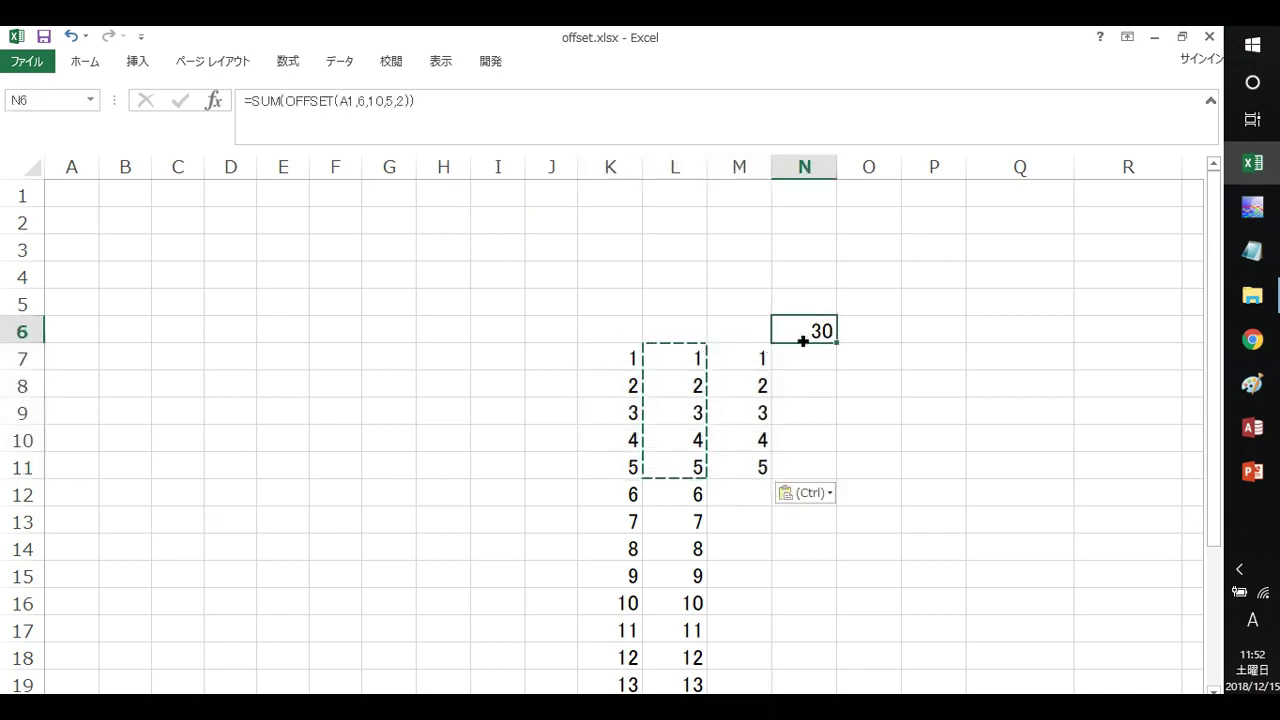
pyautogui.click(412, 114)
pyautogui.press('BackSpace')
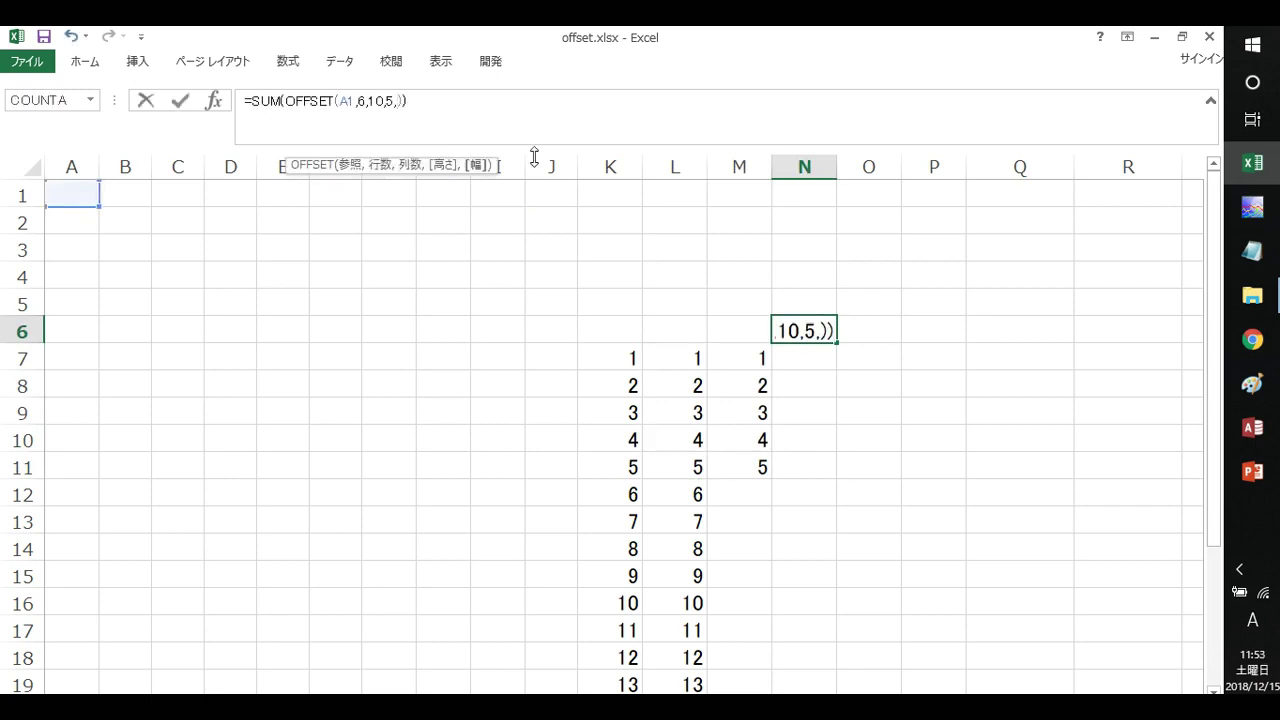
pyautogui.write('3')
pyautogui.press('Return')
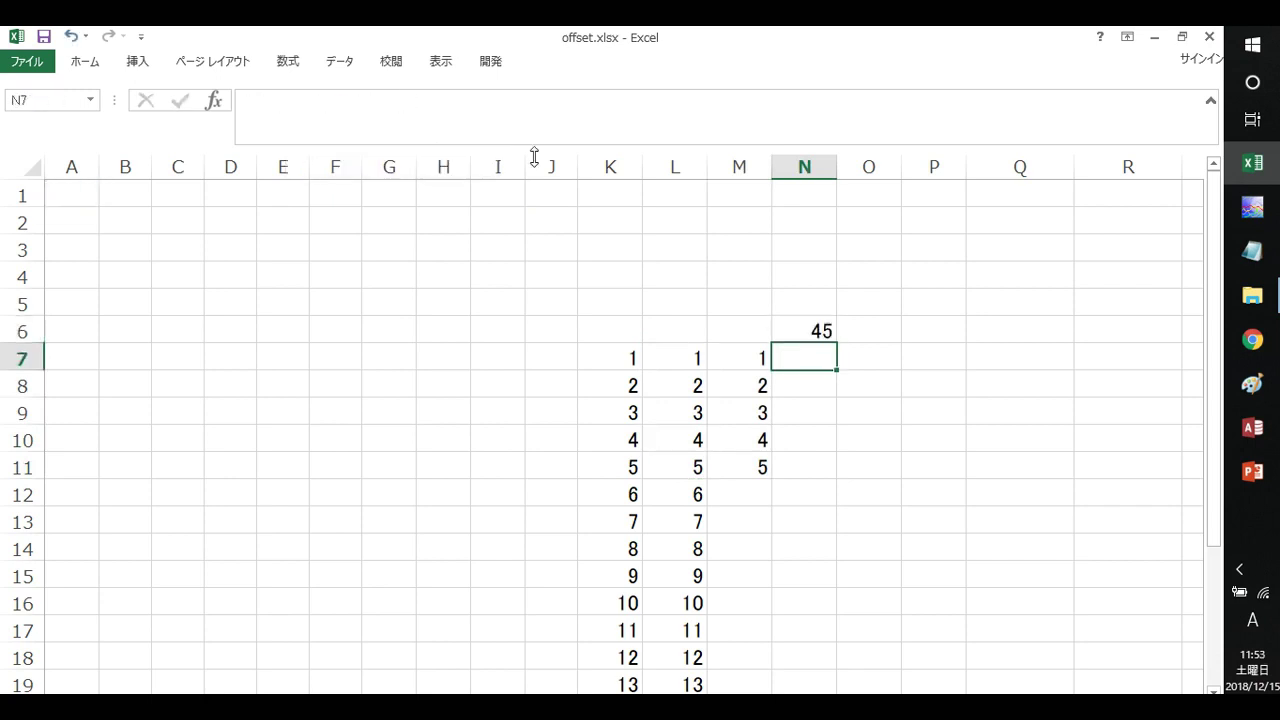
# - Clear the values in L7:M11, dropping N6's total back to 15
pyautogui.moveTo(745, 364); pyautogui.dragTo(745, 475)
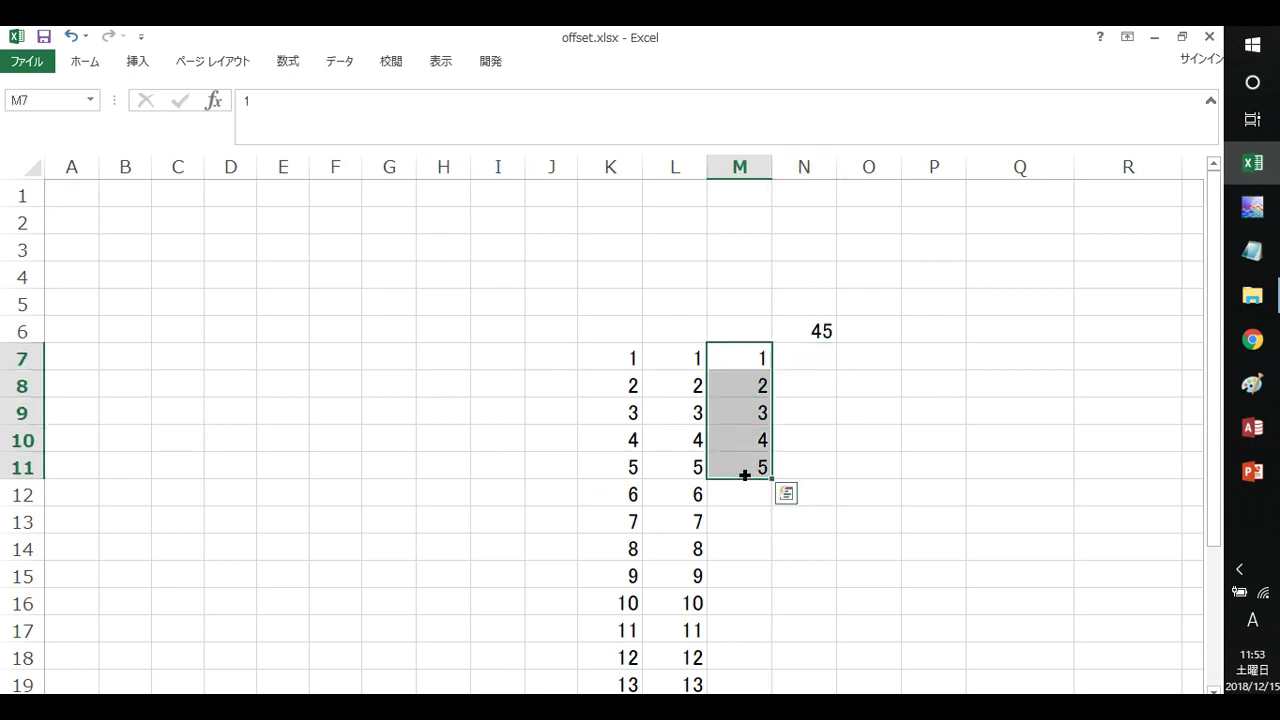
pyautogui.press('BackSpace')
pyautogui.press('Return')
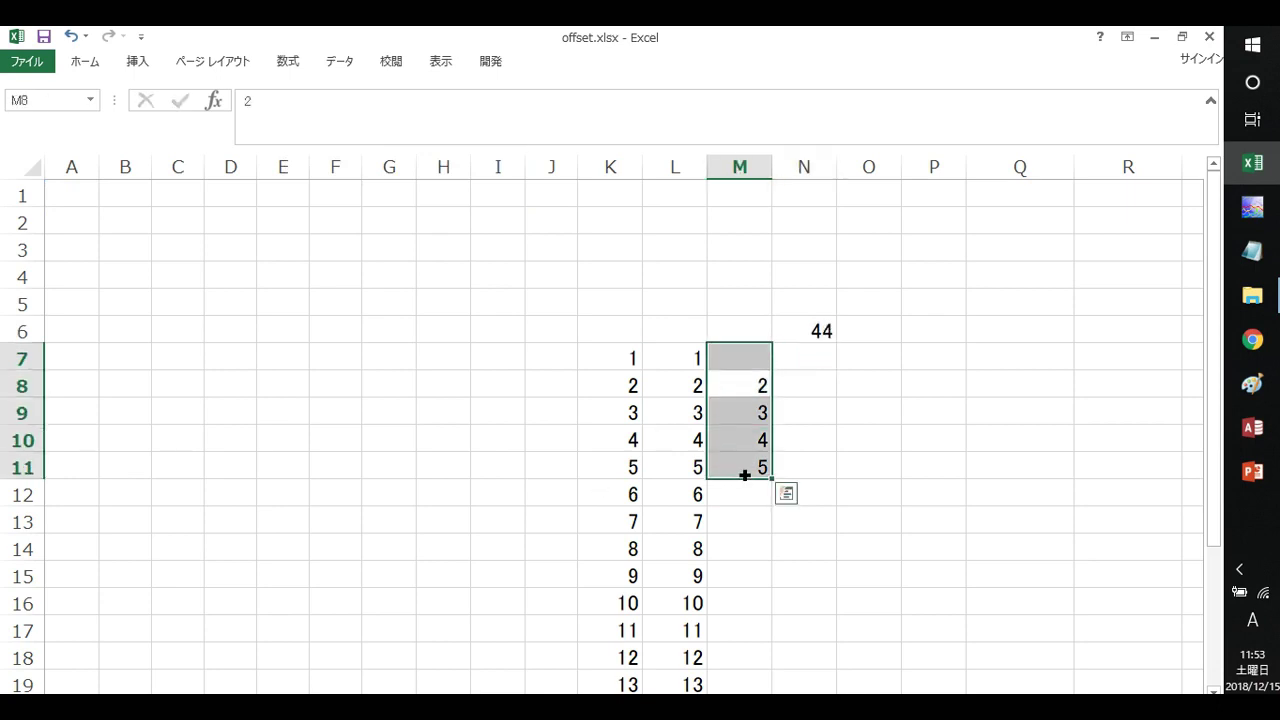
pyautogui.click(740, 462)
pyautogui.moveTo(697, 363)
pyautogui.mouseDown()
pyautogui.moveTo(763, 487)
pyautogui.moveTo(764, 470)
pyautogui.mouseUp()
pyautogui.press('BackSpace')
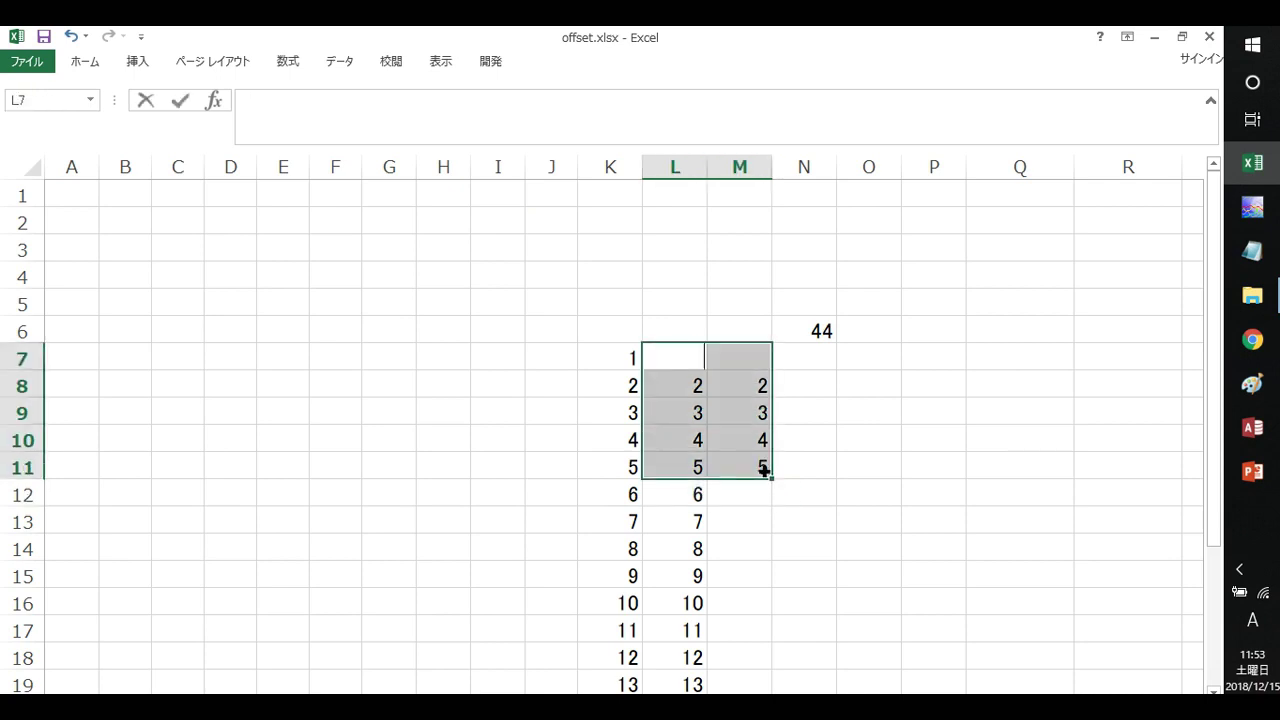
pyautogui.press('Return')
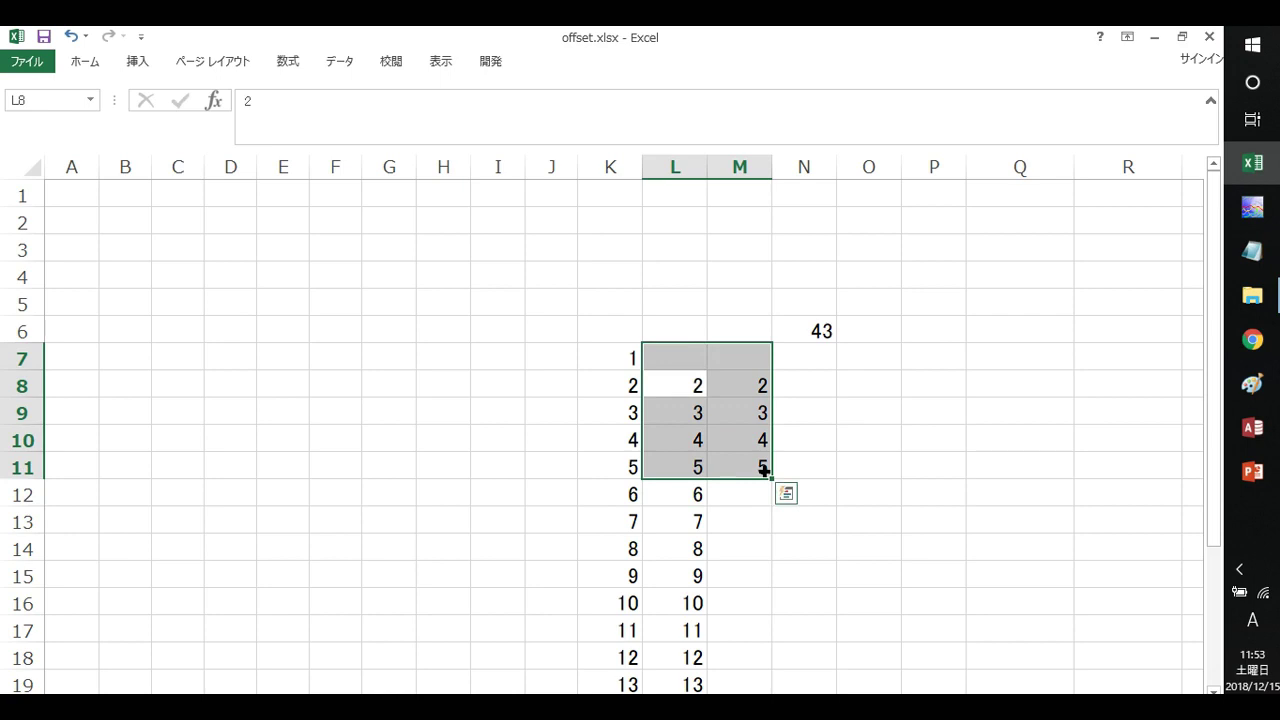
pyautogui.press('Delete')
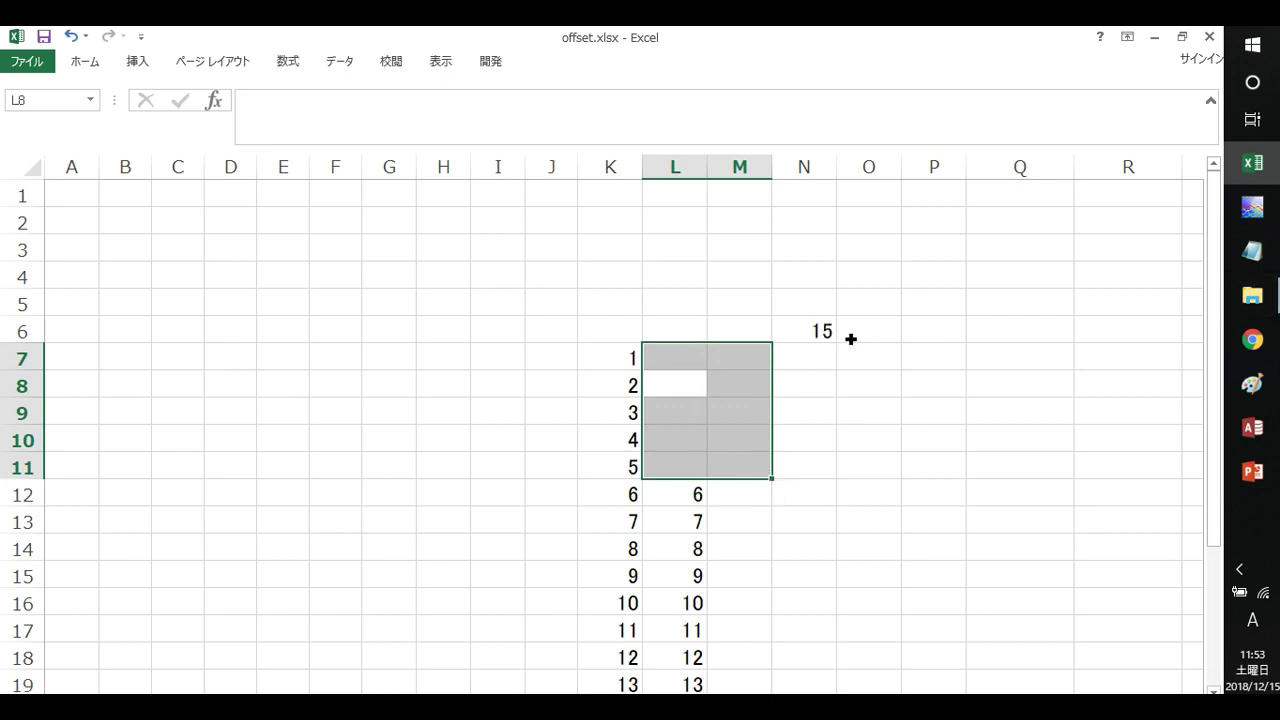
pyautogui.click(821, 337)
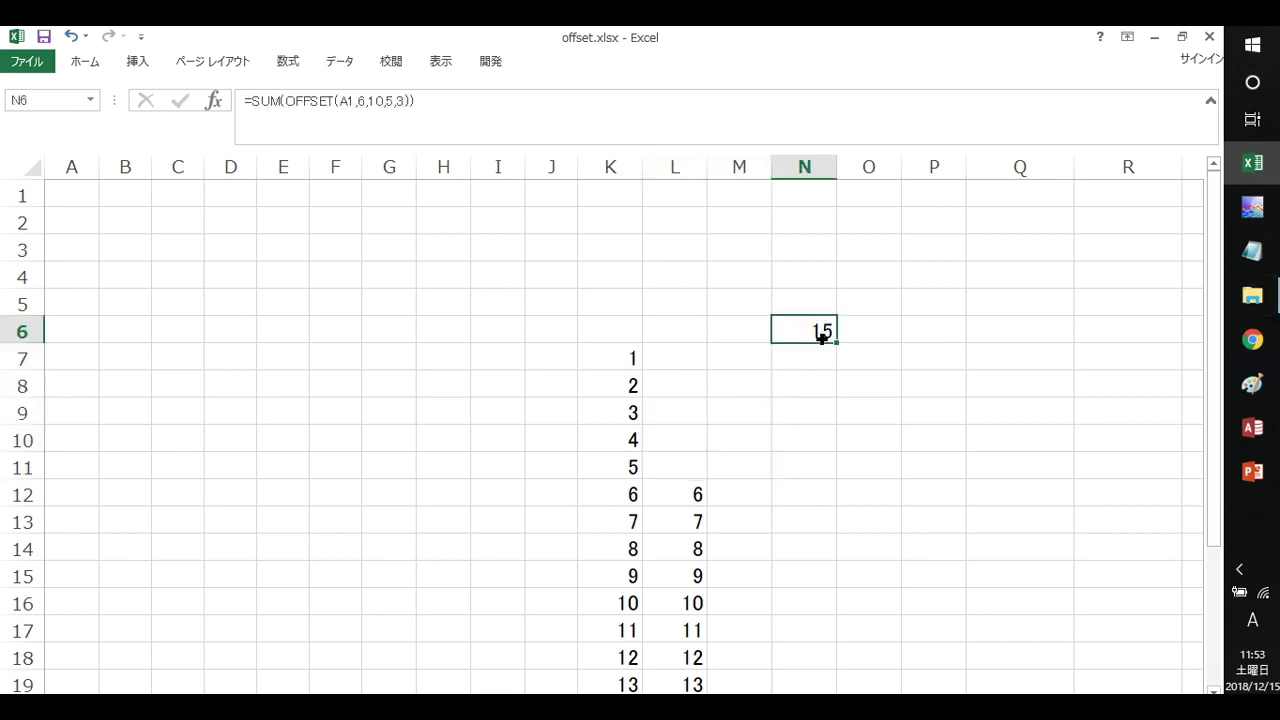
pyautogui.click(413, 110)
pyautogui.press('BackSpace')
pyautogui.write('1')
pyautogui.press('Return')
pyautogui.press('Return')
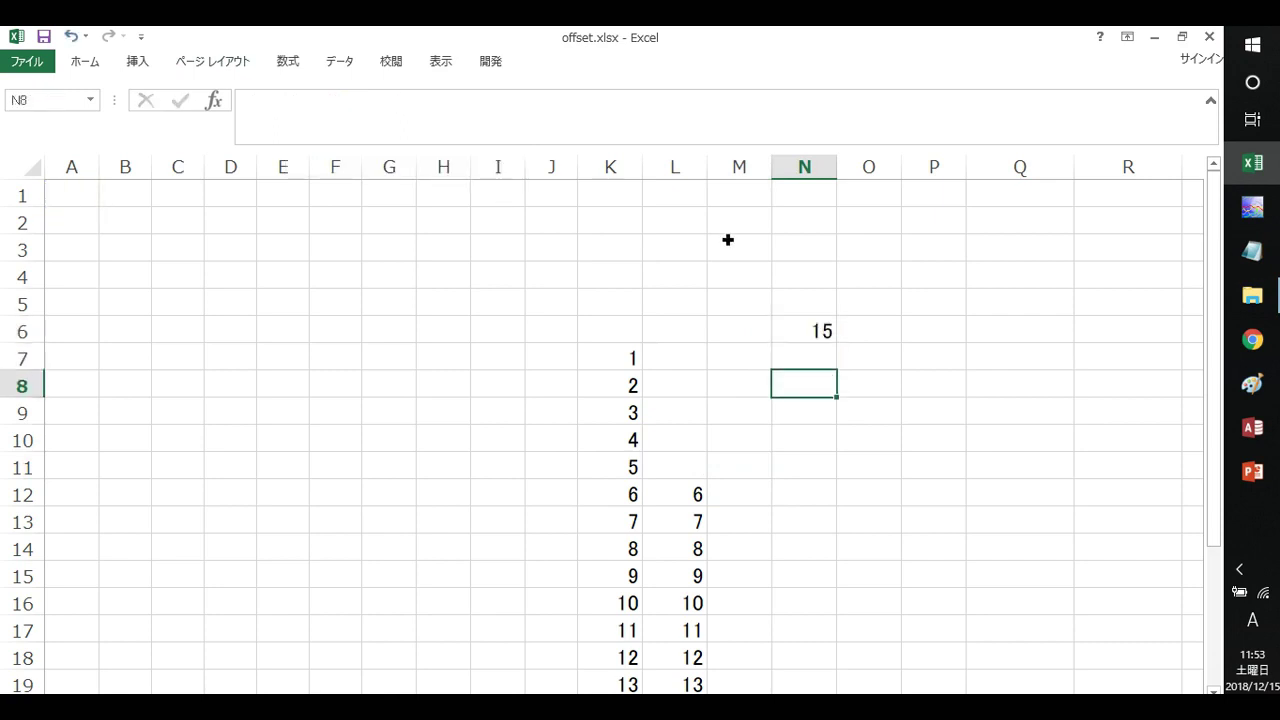
pyautogui.click(792, 332)
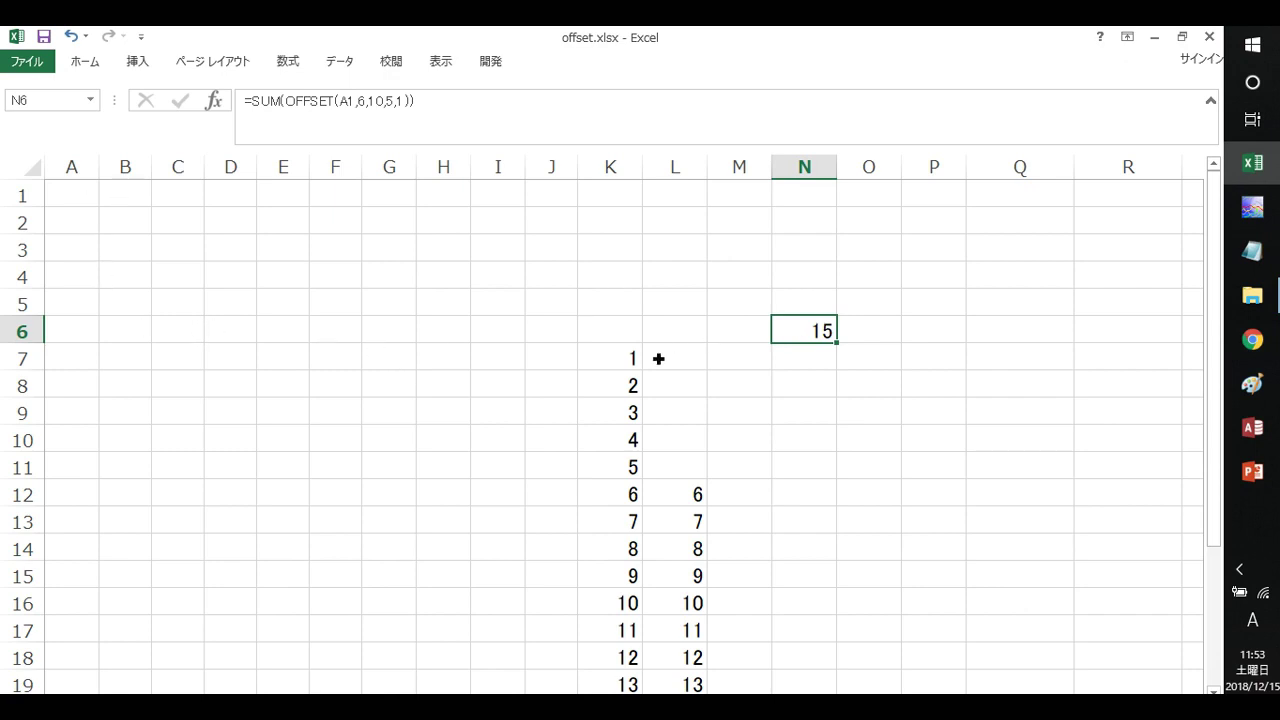
pyautogui.moveTo(617, 357); pyautogui.dragTo(636, 476)
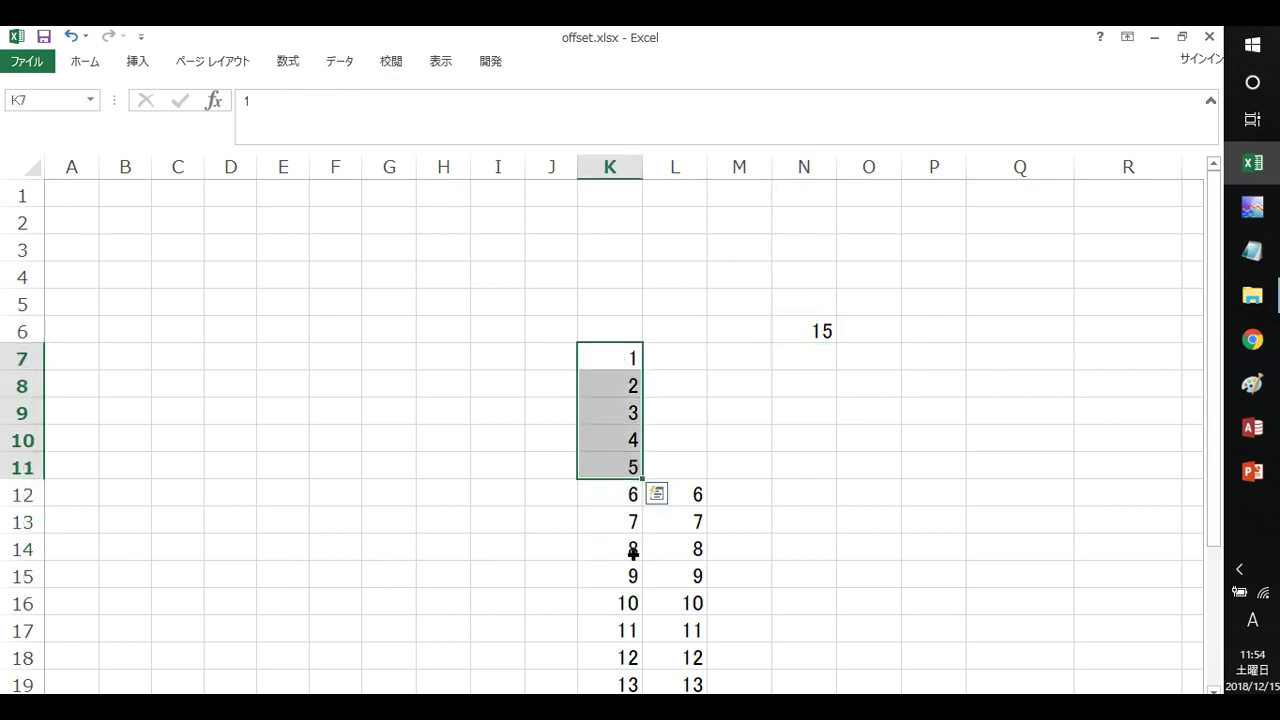
# - Clear columns K and L from row 12 down, then enter 6 in K12
pyautogui.click(636, 521)
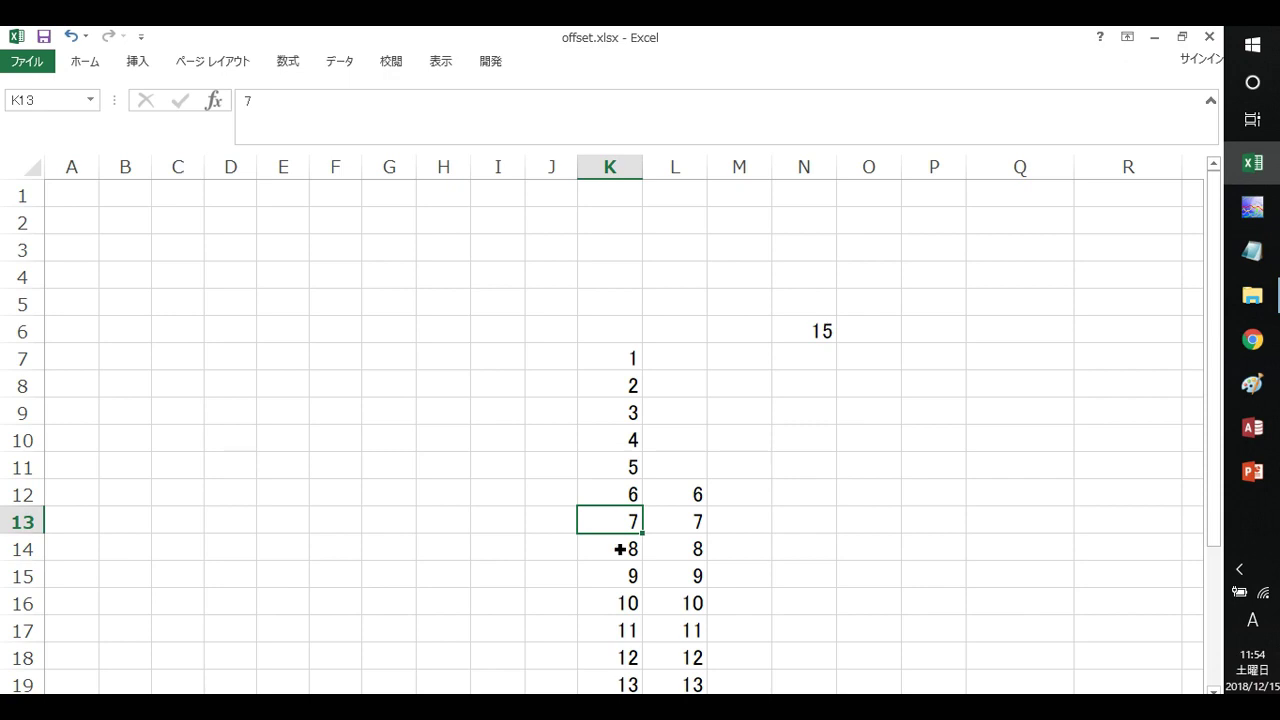
pyautogui.moveTo(631, 505)
pyautogui.mouseDown()
pyautogui.moveTo(740, 692)
pyautogui.moveTo(706, 658)
pyautogui.mouseUp()
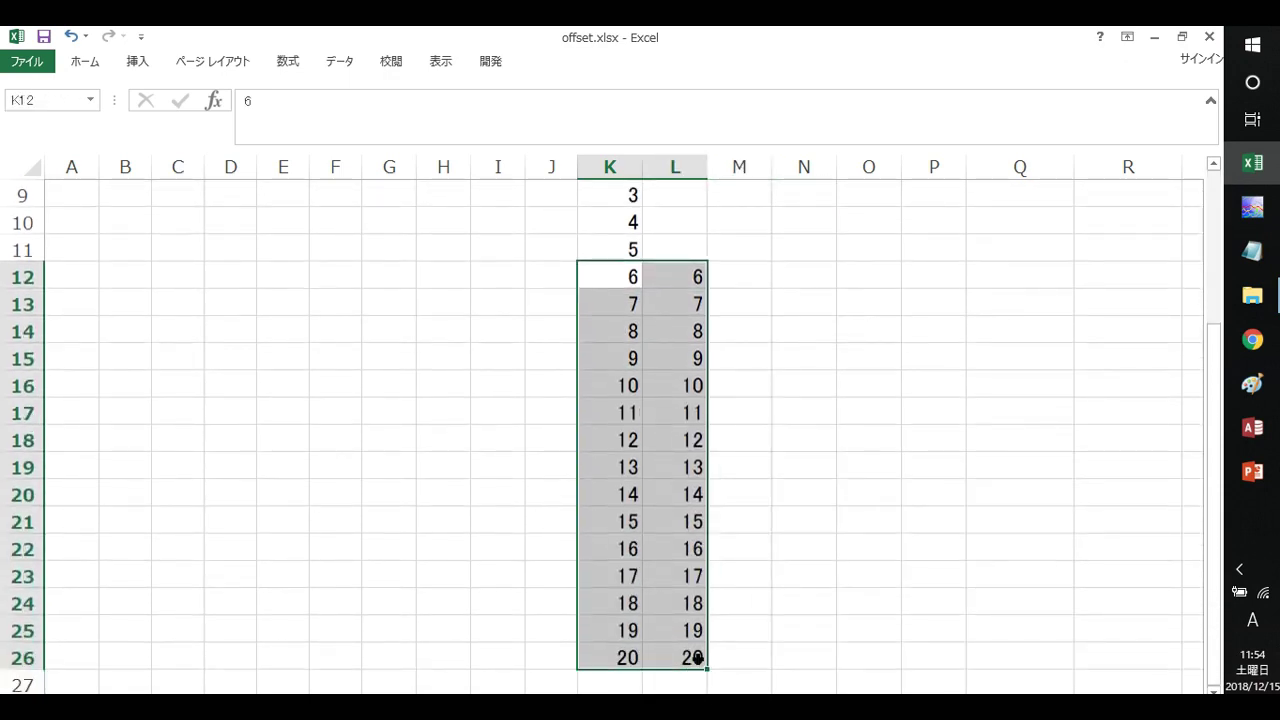
pyautogui.press('Delete')
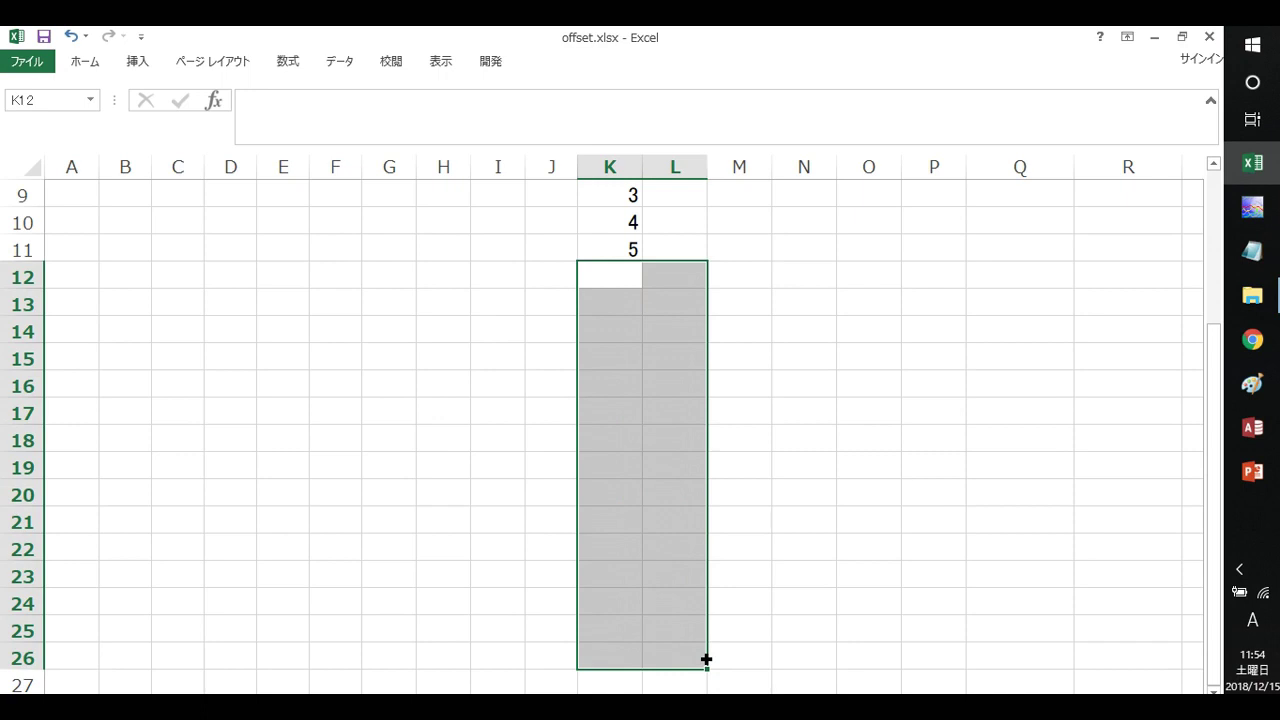
pyautogui.scroll(3, 706, 660)
pyautogui.click(627, 500)
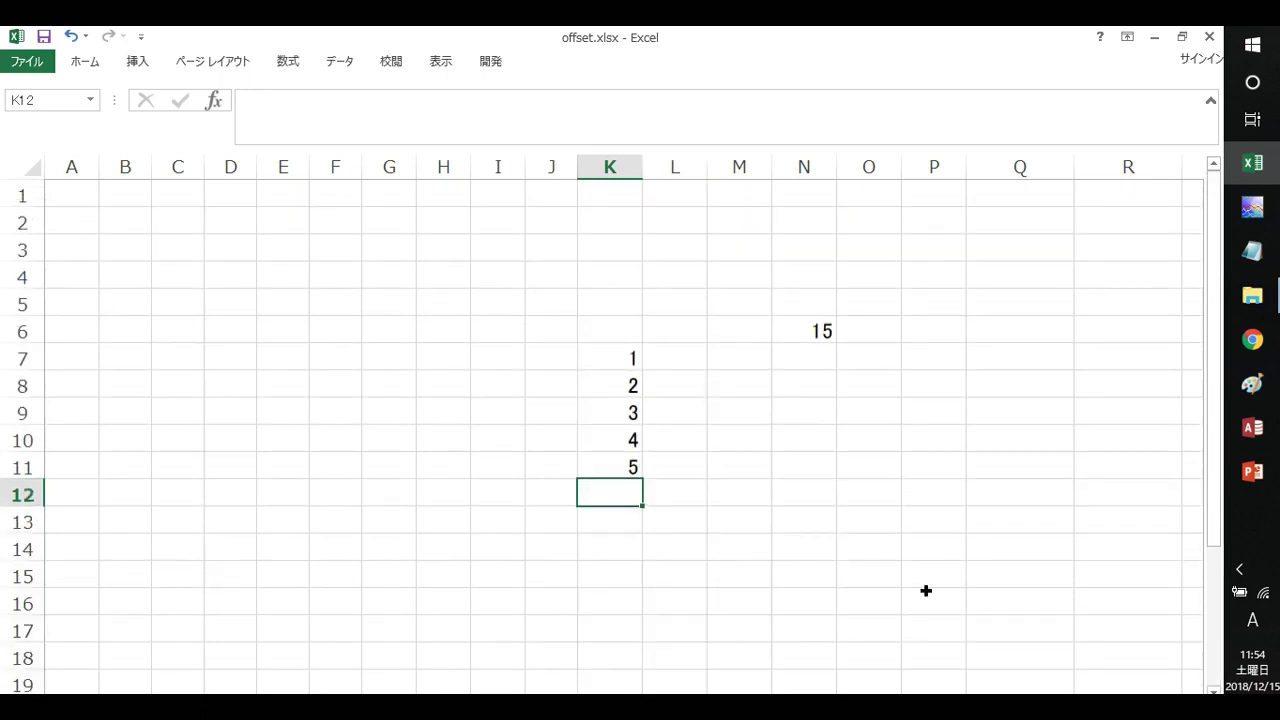
pyautogui.write('6')
pyautogui.press('Return')
pyautogui.press('Return')
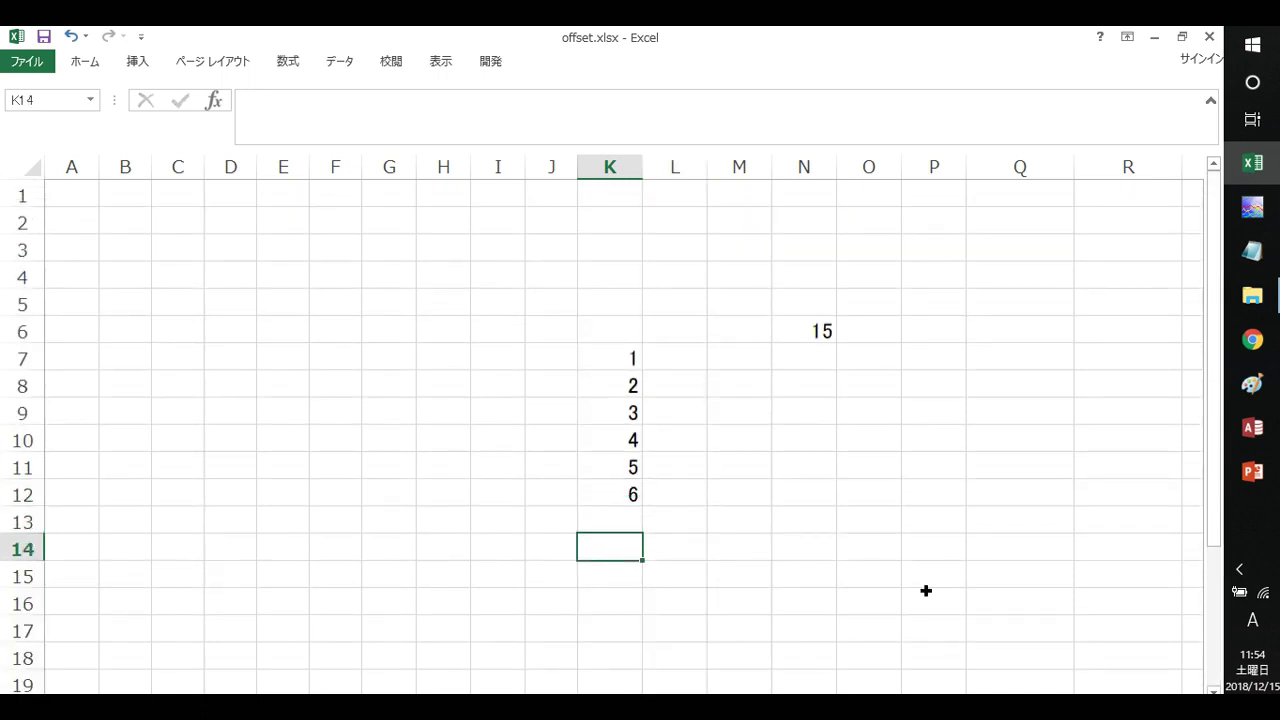
# - Change N6's OFFSET height from 5 to 6 so it totals 21
pyautogui.click(806, 334)
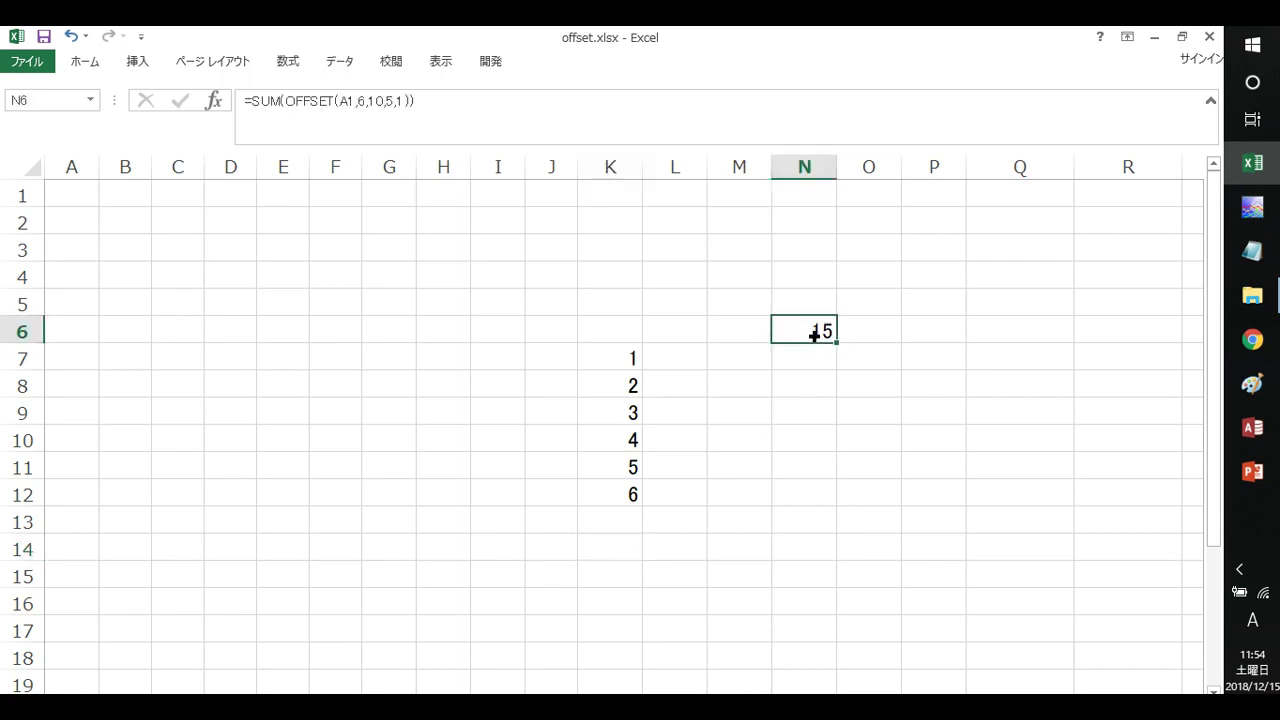
pyautogui.click(405, 108)
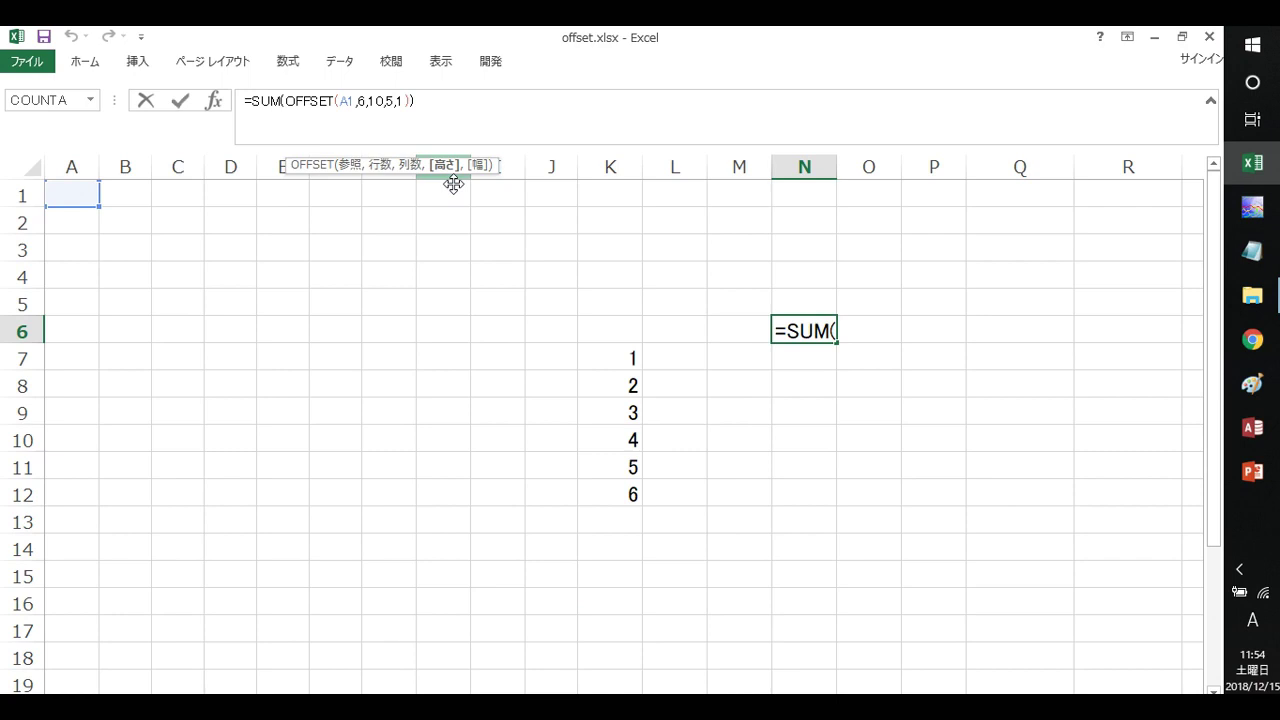
pyautogui.press('BackSpace')
pyautogui.write('6')
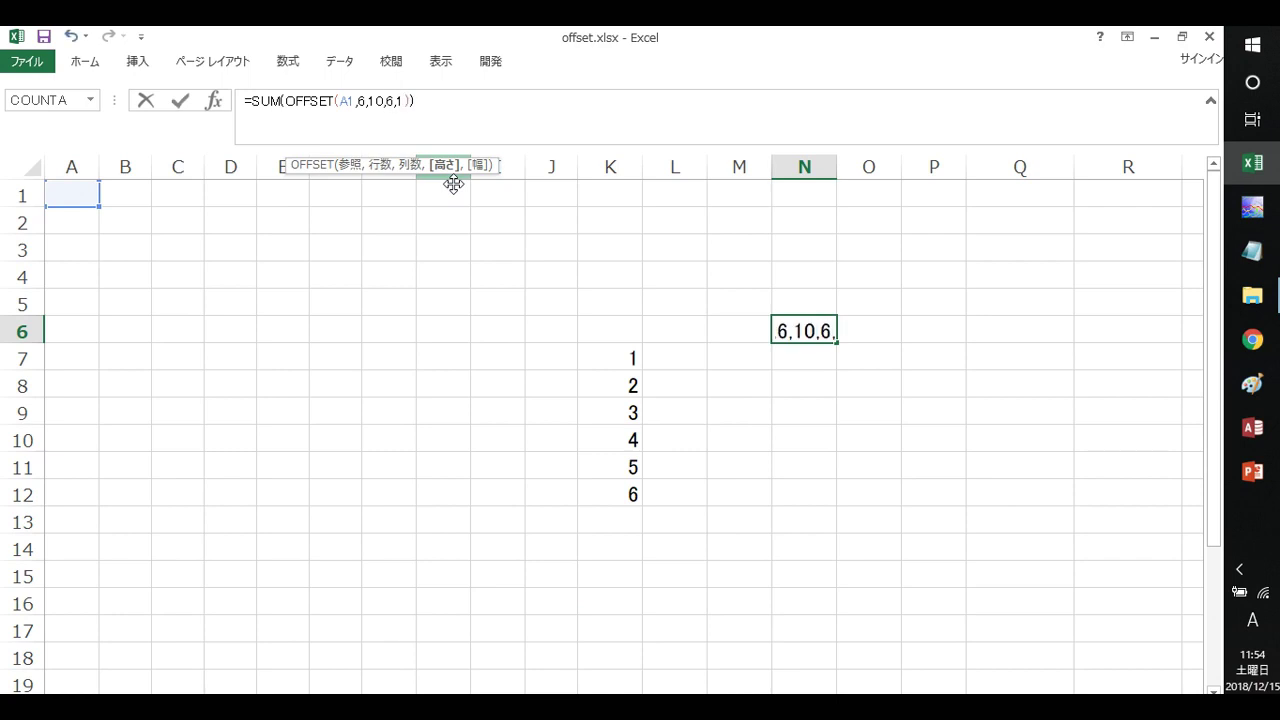
pyautogui.press('Return')
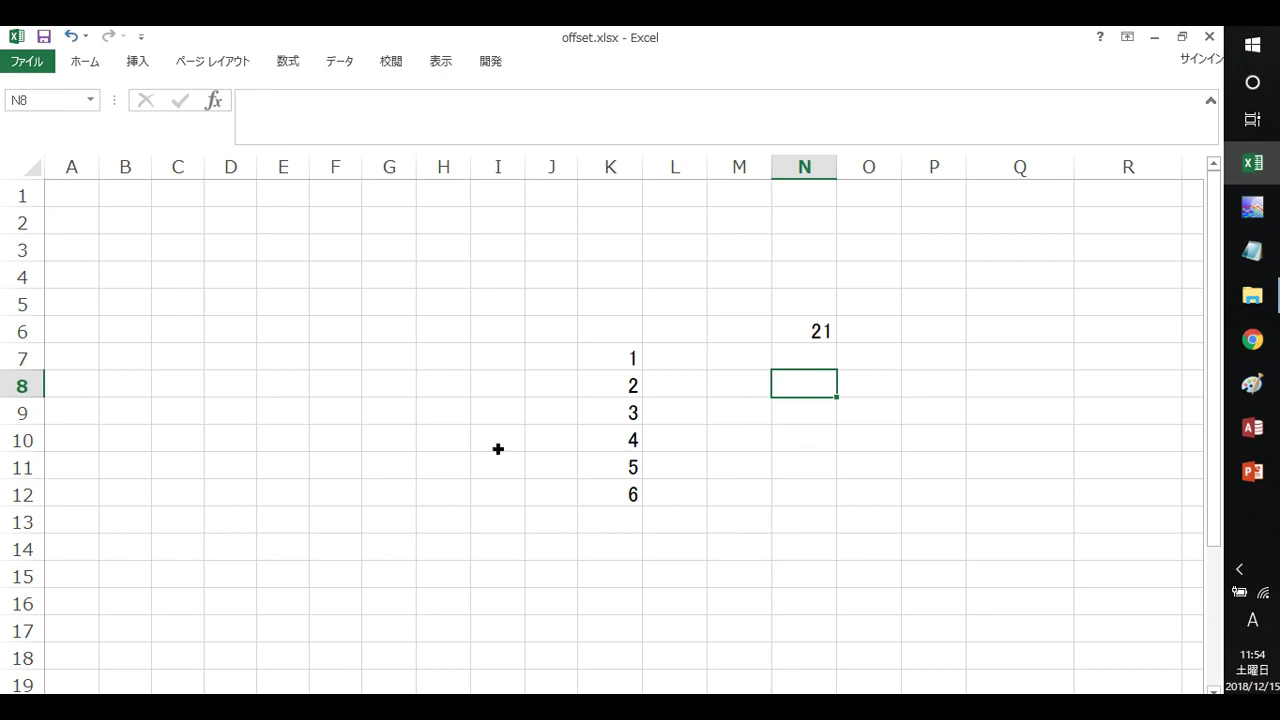
pyautogui.click(496, 360)
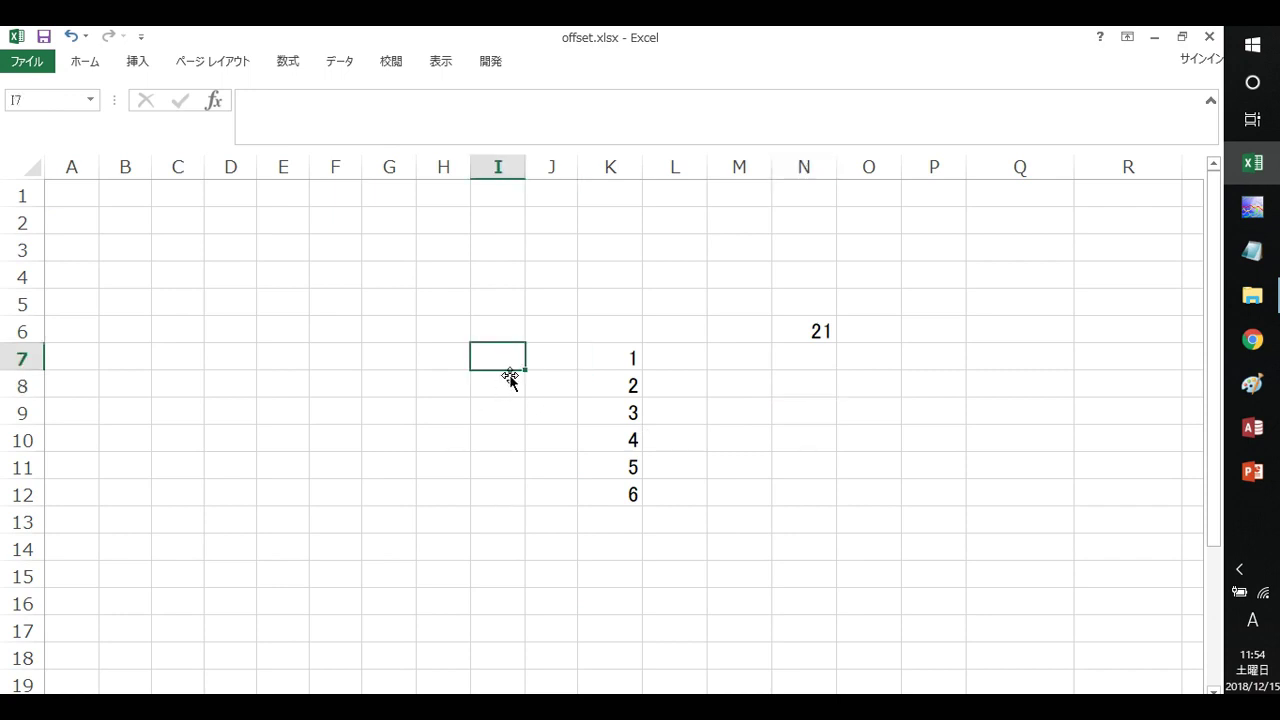
# - Enter みかん, リンゴ, ごま, 饅頭 and 梅干し into I7:I11 with Japanese input
pyautogui.press('Zenkaku_Hankaku')
pyautogui.write('mikann')
pyautogui.press('Return')
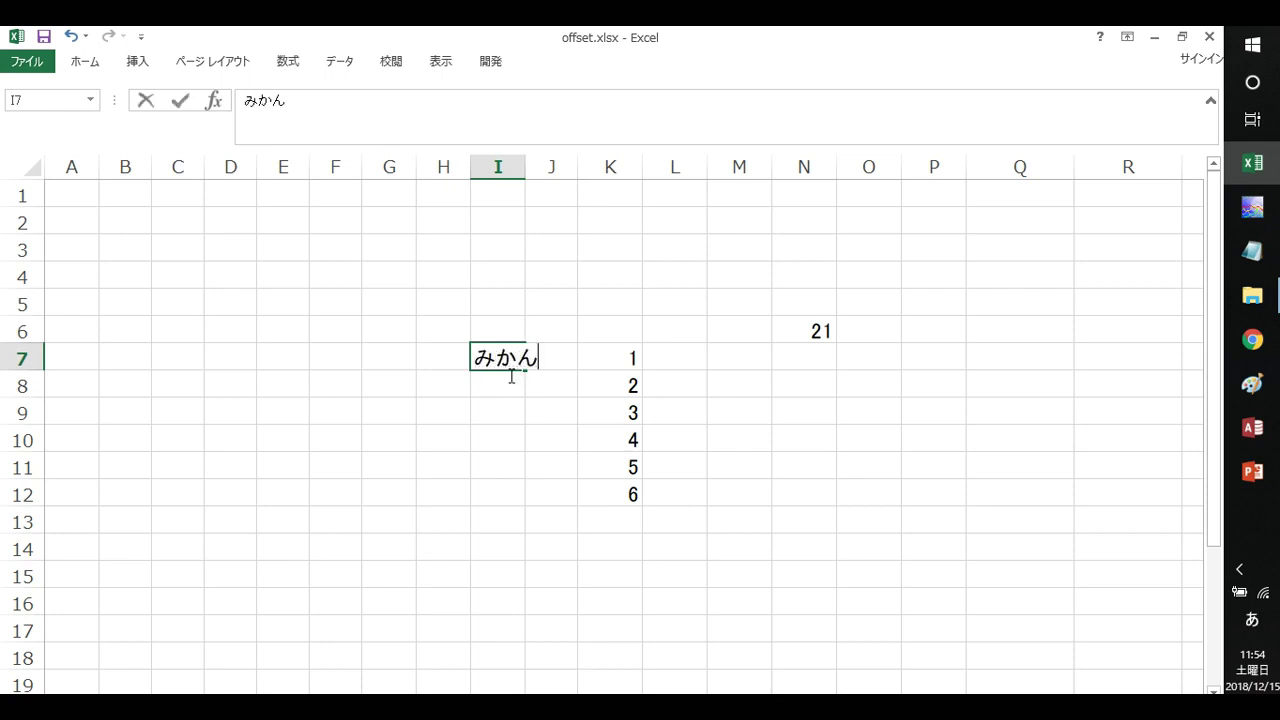
pyautogui.press('Return')
pyautogui.write('ringo')
pyautogui.press('space')
pyautogui.press('Return')
pyautogui.press('Return')
pyautogui.write('goma')
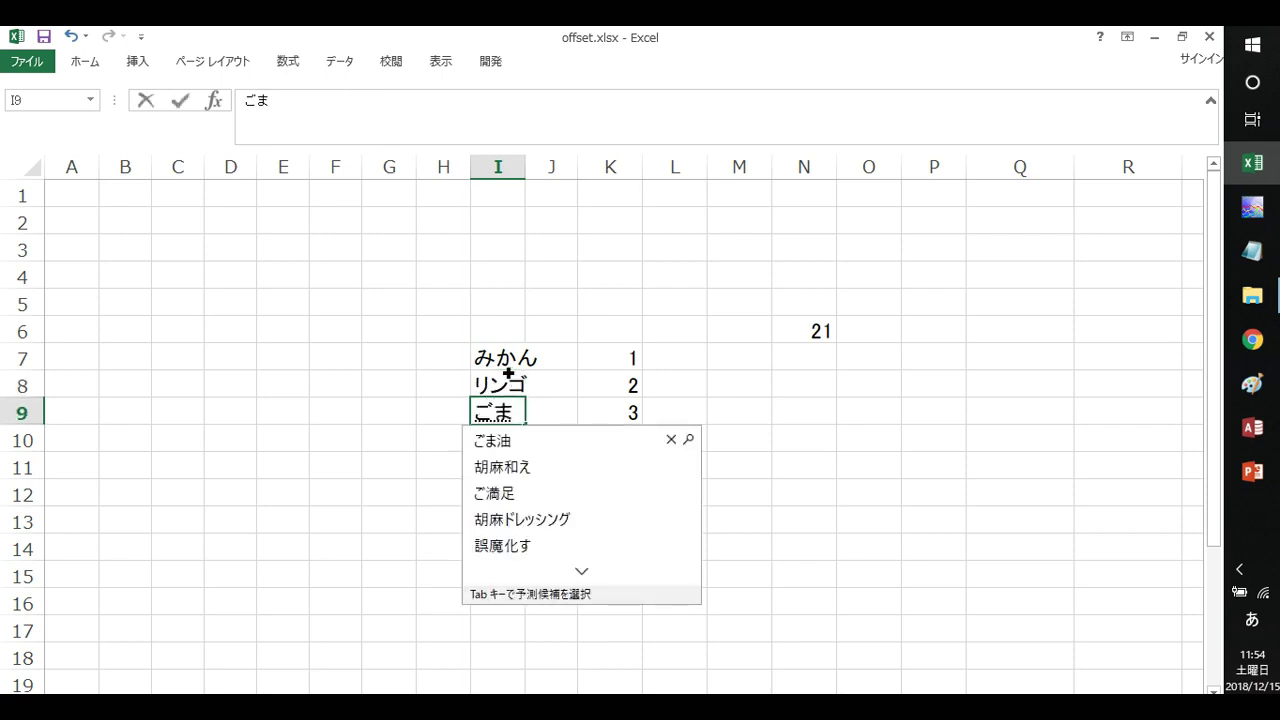
pyautogui.press('Return')
pyautogui.press('Return')
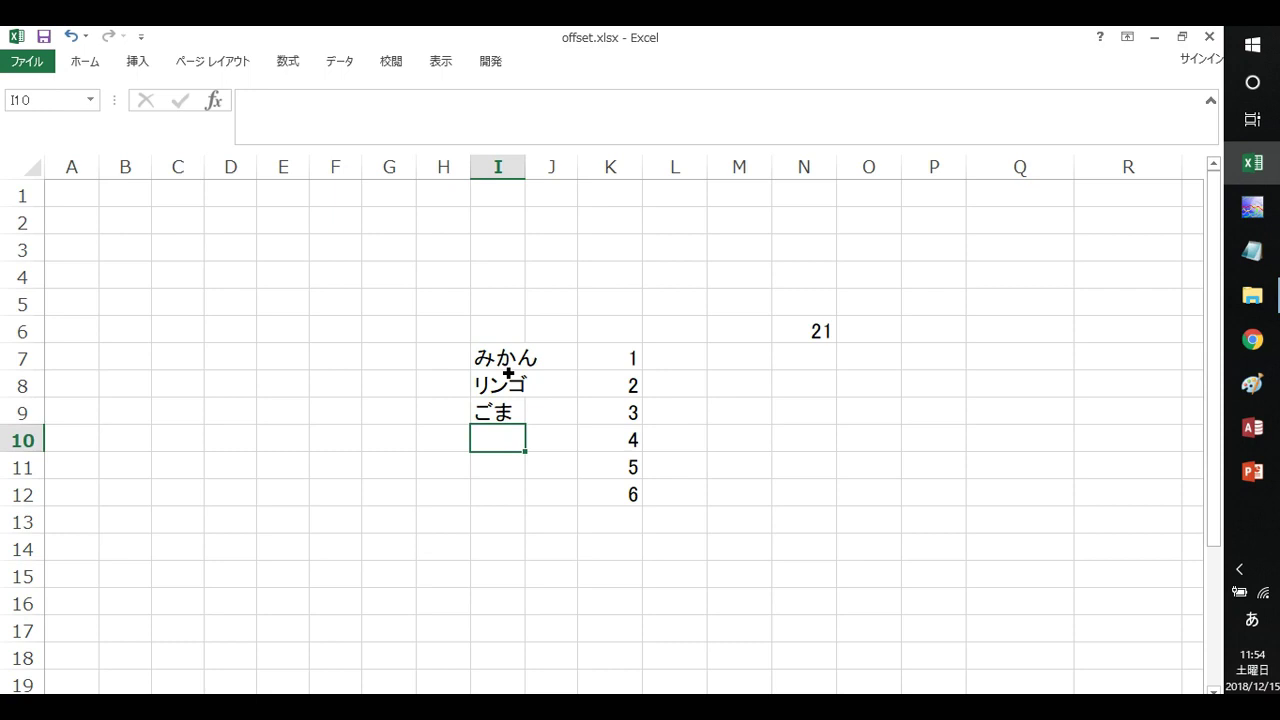
pyautogui.write('man')
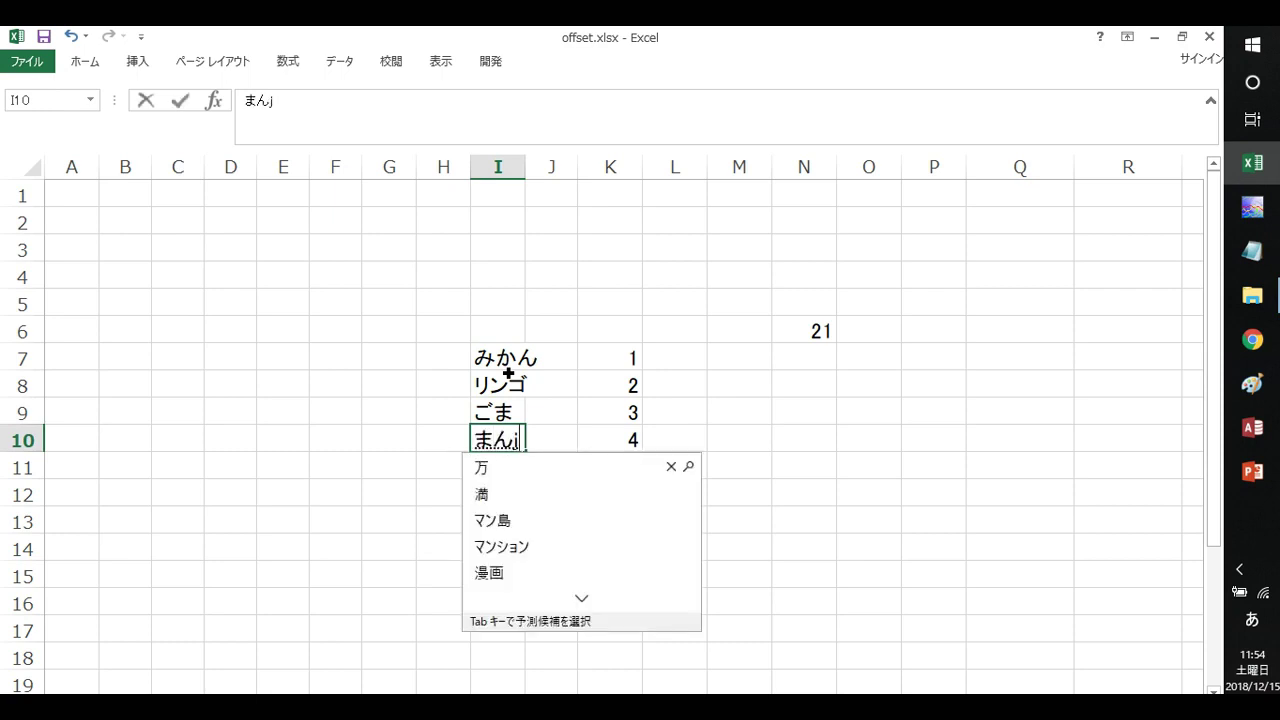
pyautogui.write('juu')
pyautogui.press('space')
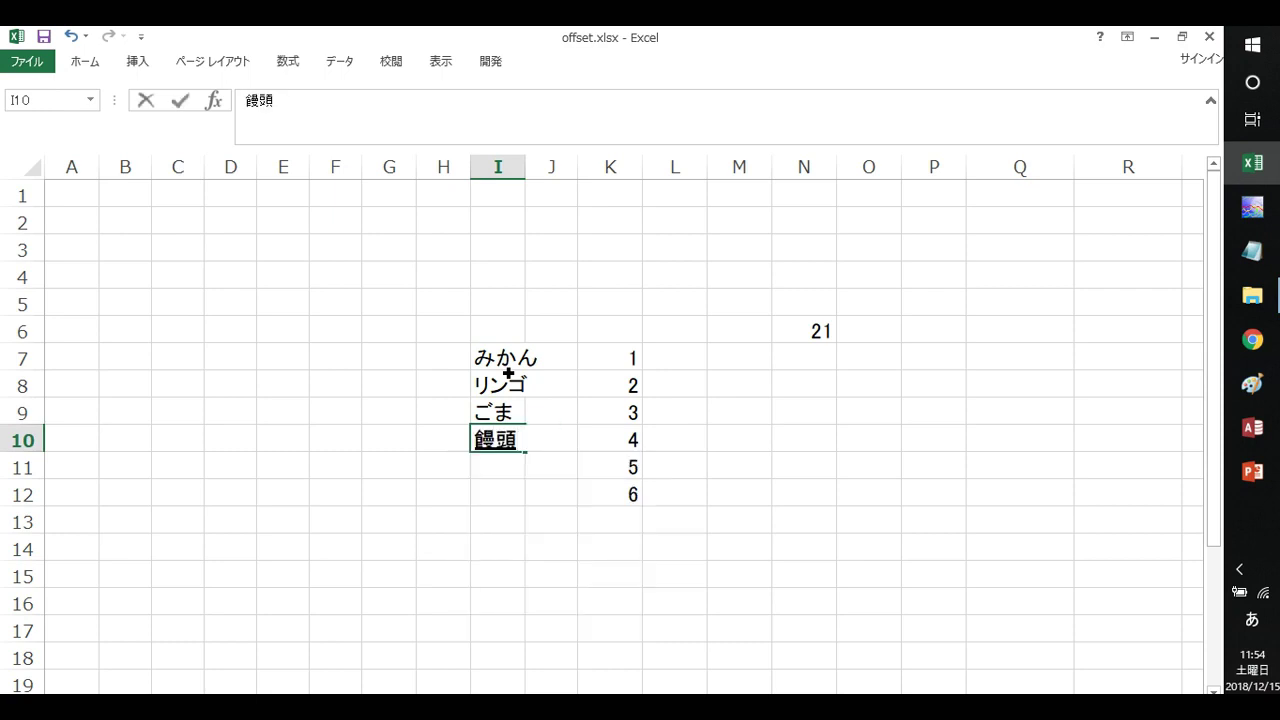
pyautogui.press('Return')
pyautogui.press('Return')
pyautogui.write('umebosi')
pyautogui.press('space')
pyautogui.press('Return')
pyautogui.press('Return')
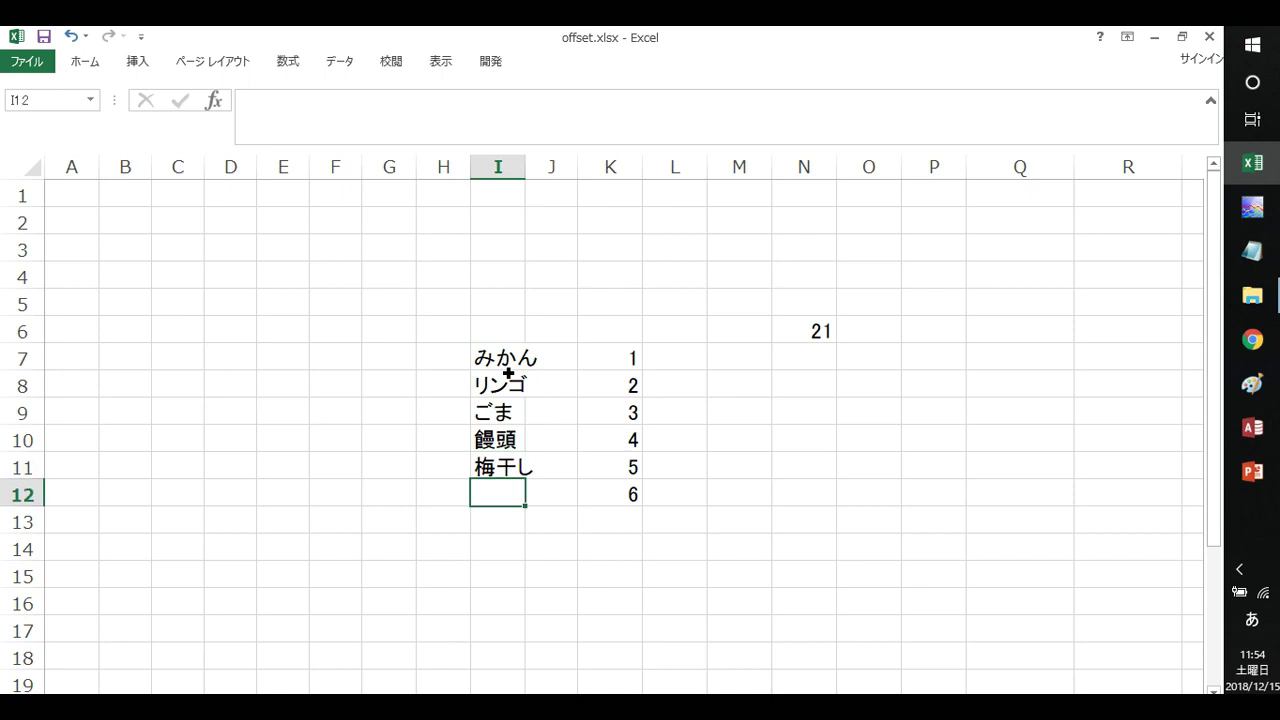
# - Enter いおから, ライム and むしめがね into I12:I14
pyautogui.write('siokra')
pyautogui.press('Return')
pyautogui.press('Return')
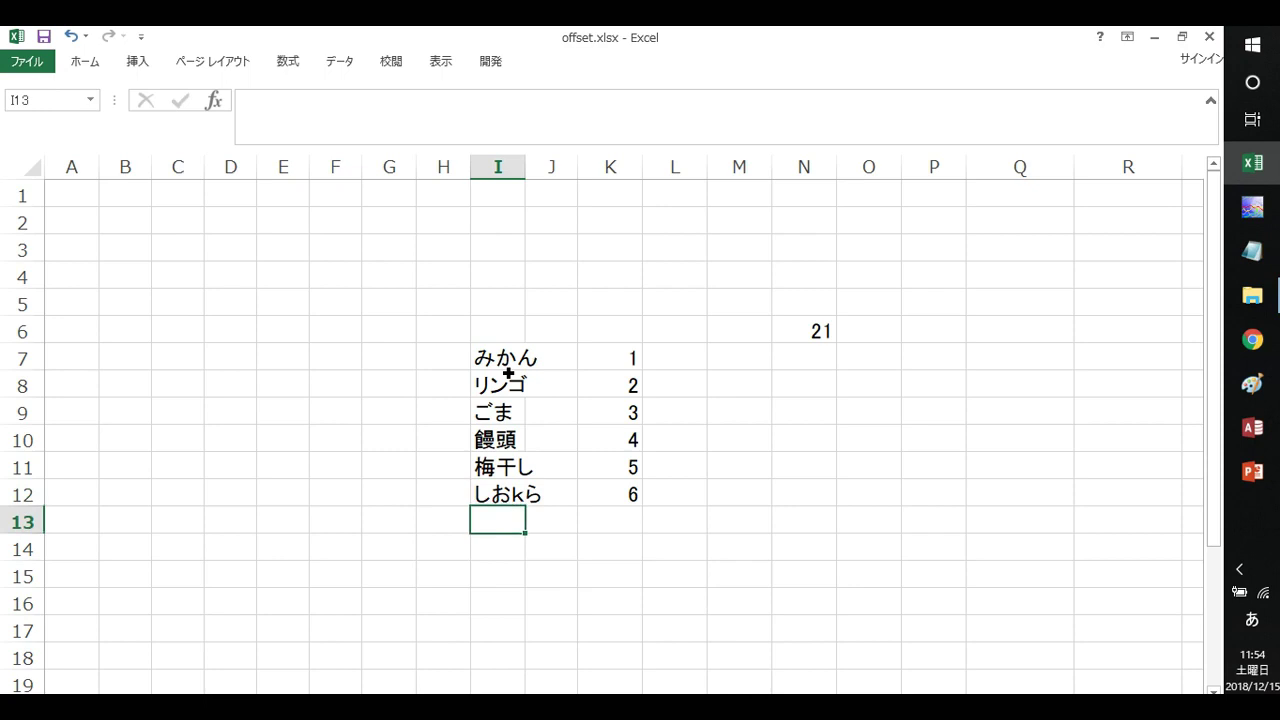
pyautogui.press('Up')
pyautogui.write('iokara')
pyautogui.press('Return')
pyautogui.press('Return')
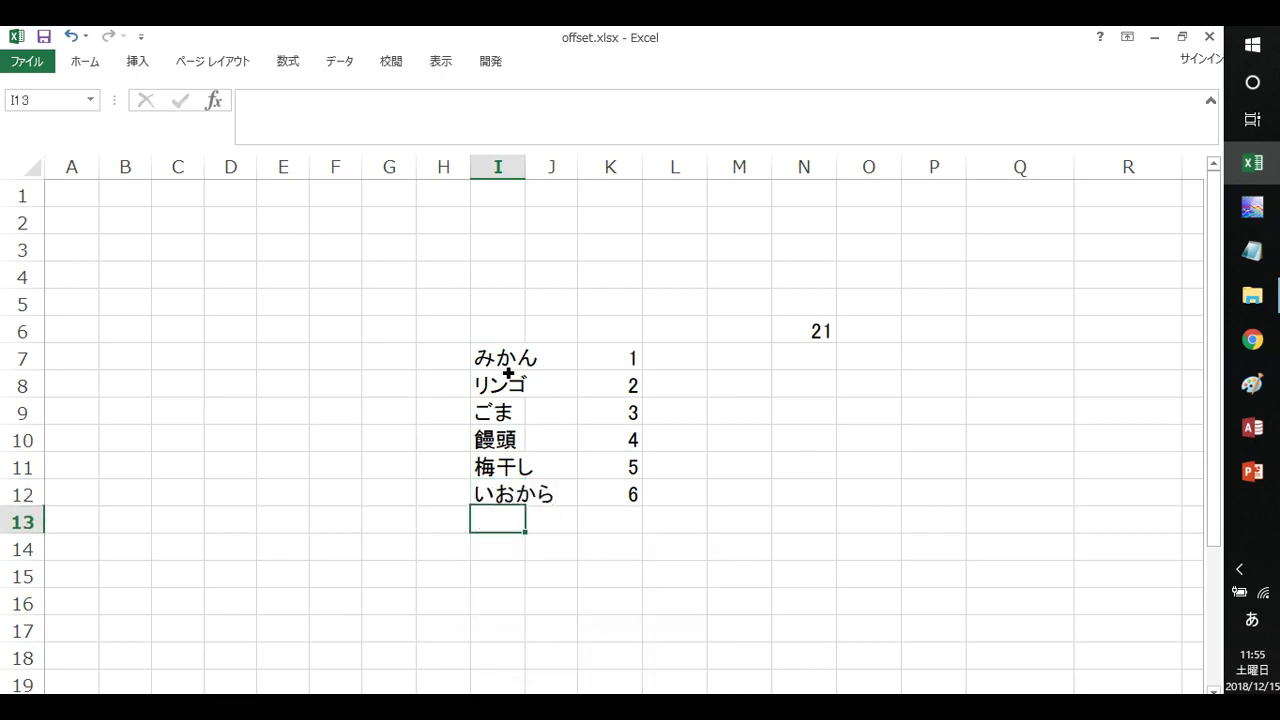
pyautogui.write('ra-')
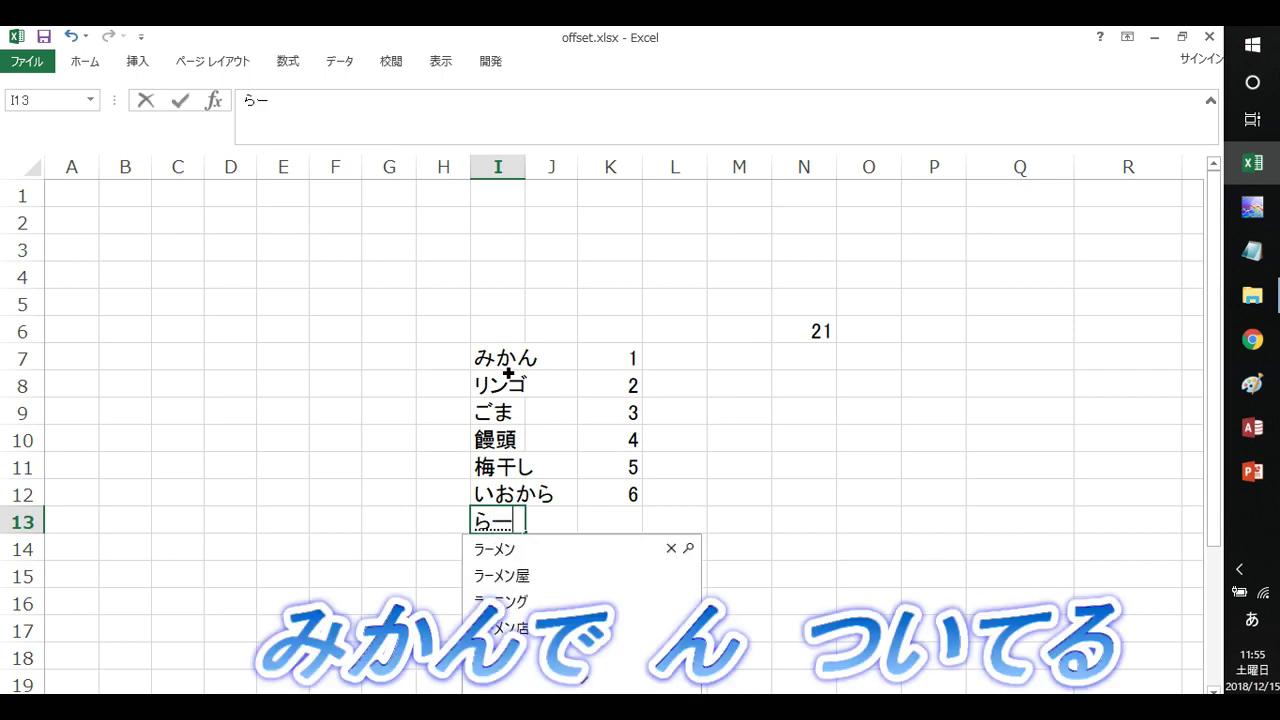
pyautogui.press('BackSpace')
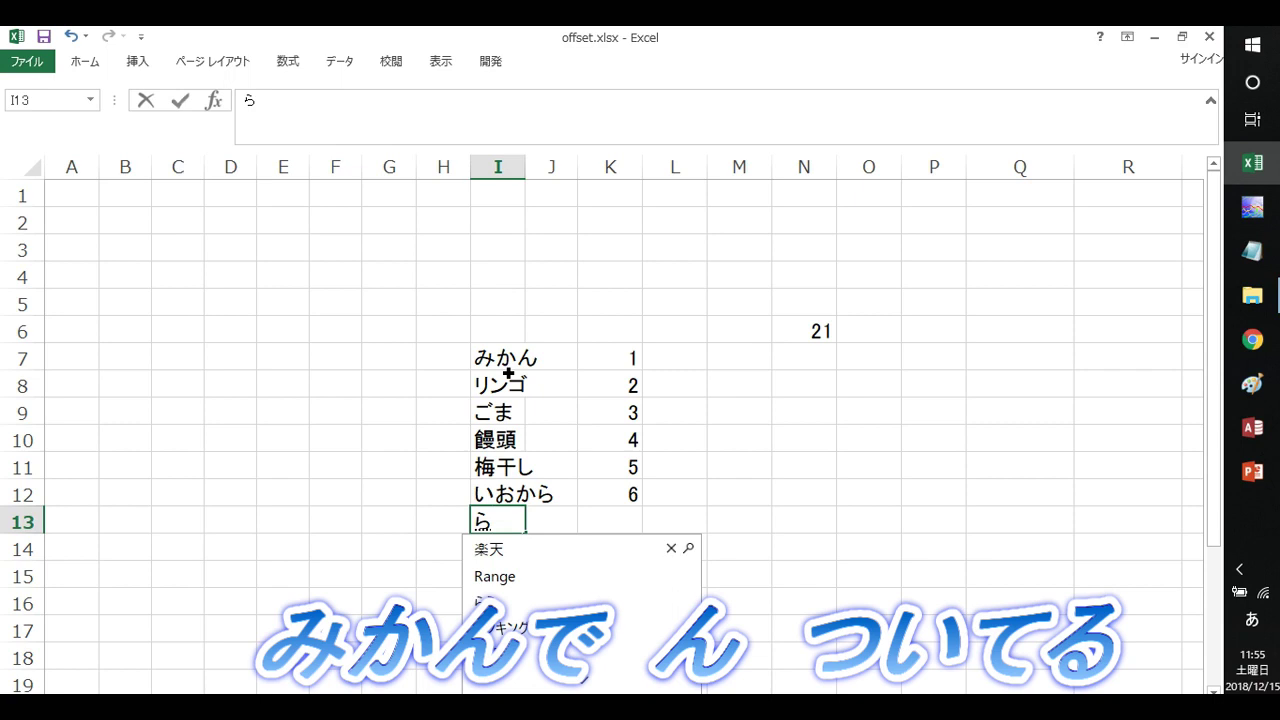
pyautogui.write('imu')
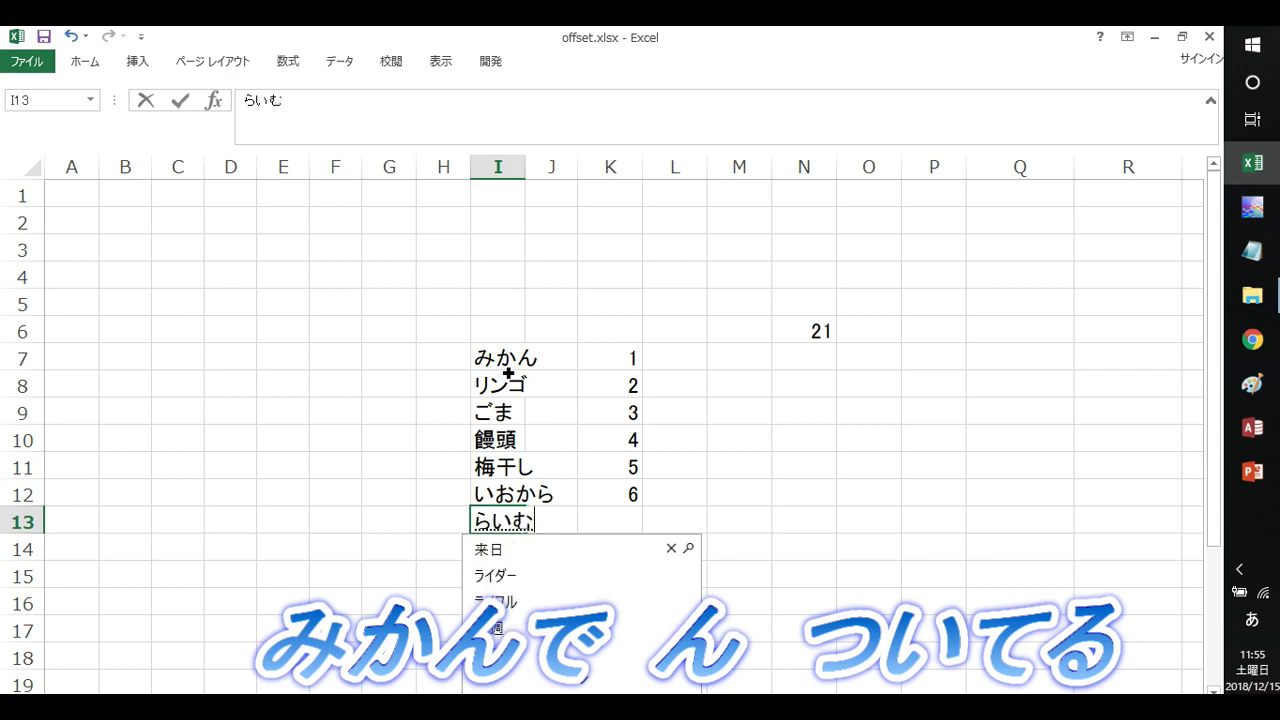
pyautogui.write('gi')
pyautogui.press('F7')
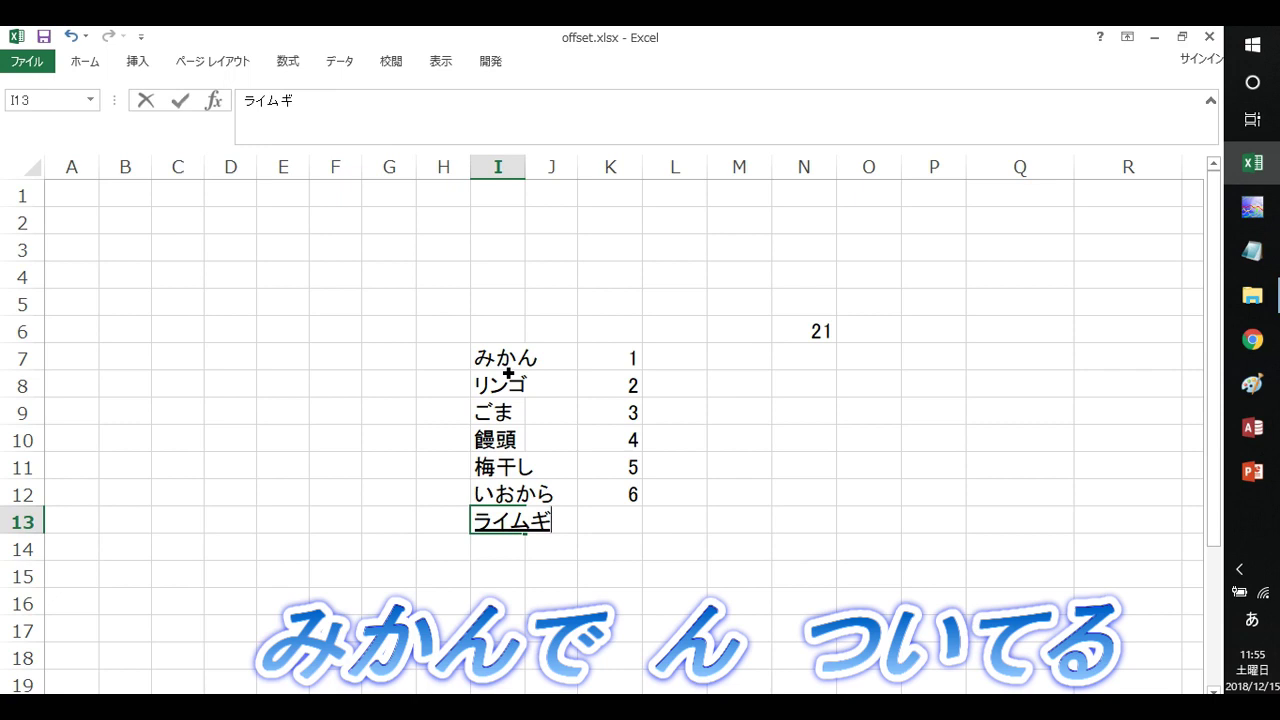
pyautogui.press('BackSpace')
pyautogui.press('Return')
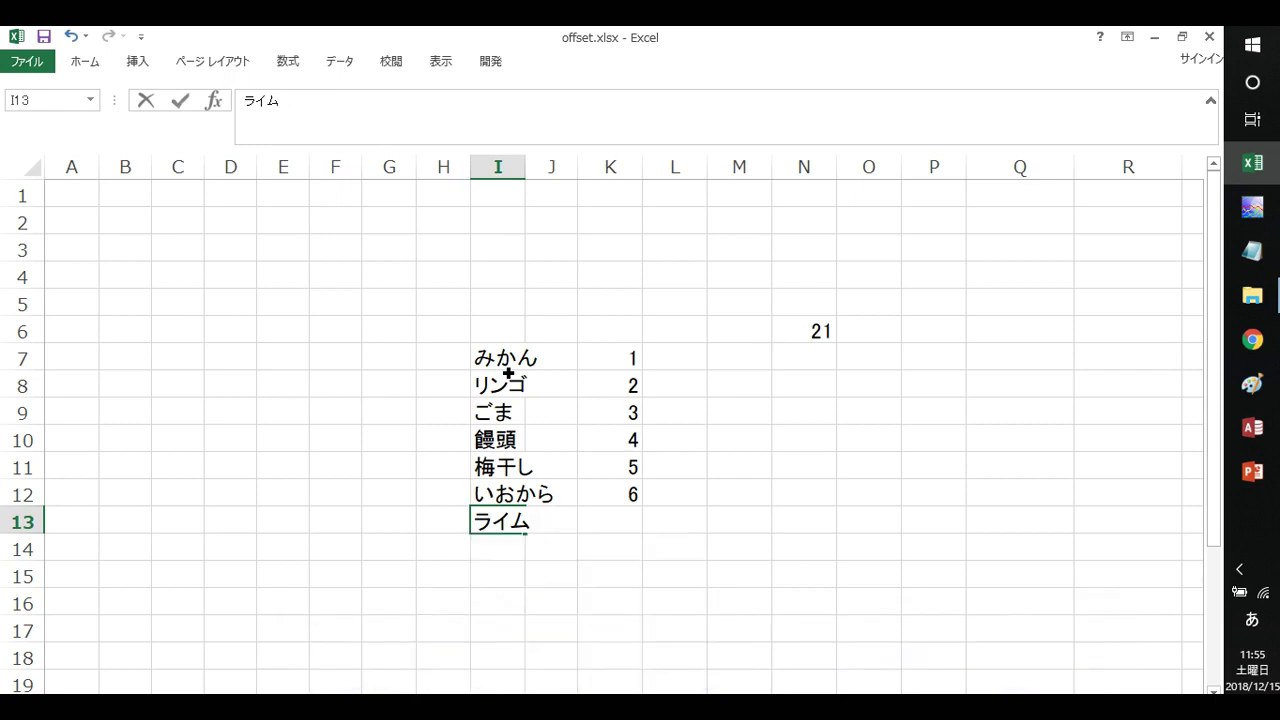
pyautogui.press('Return')
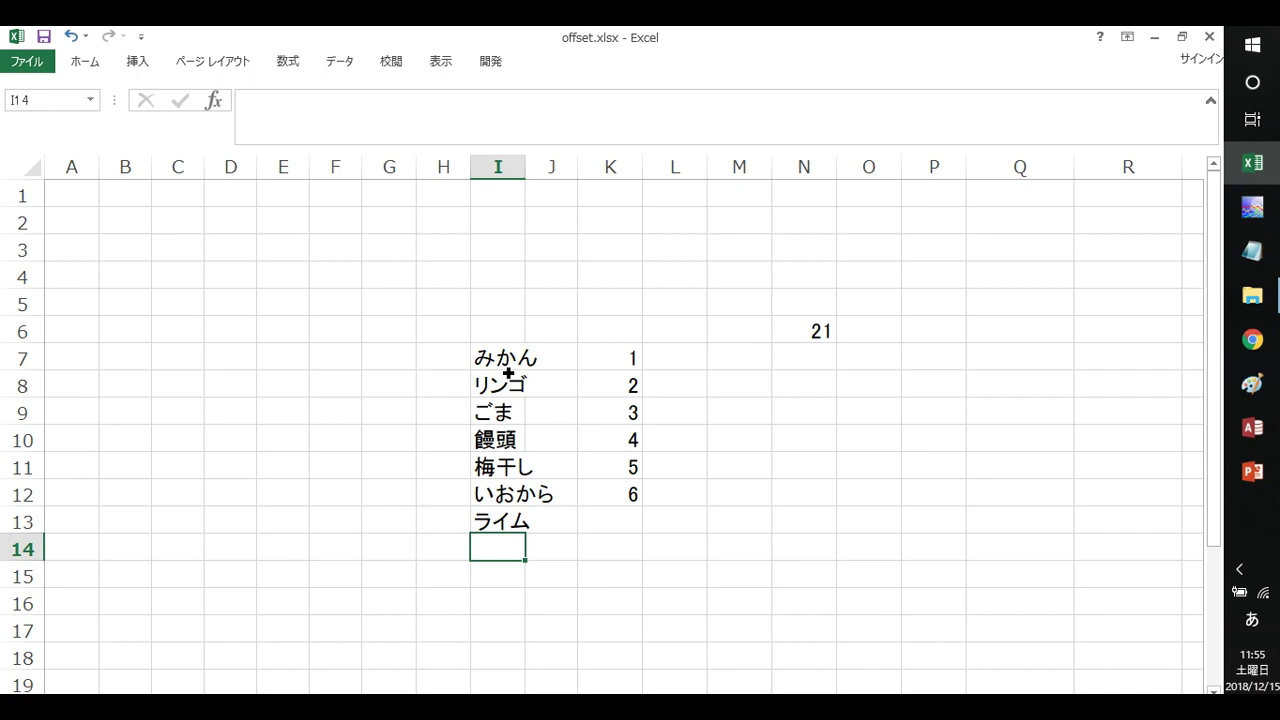
pyautogui.write('むしめが')
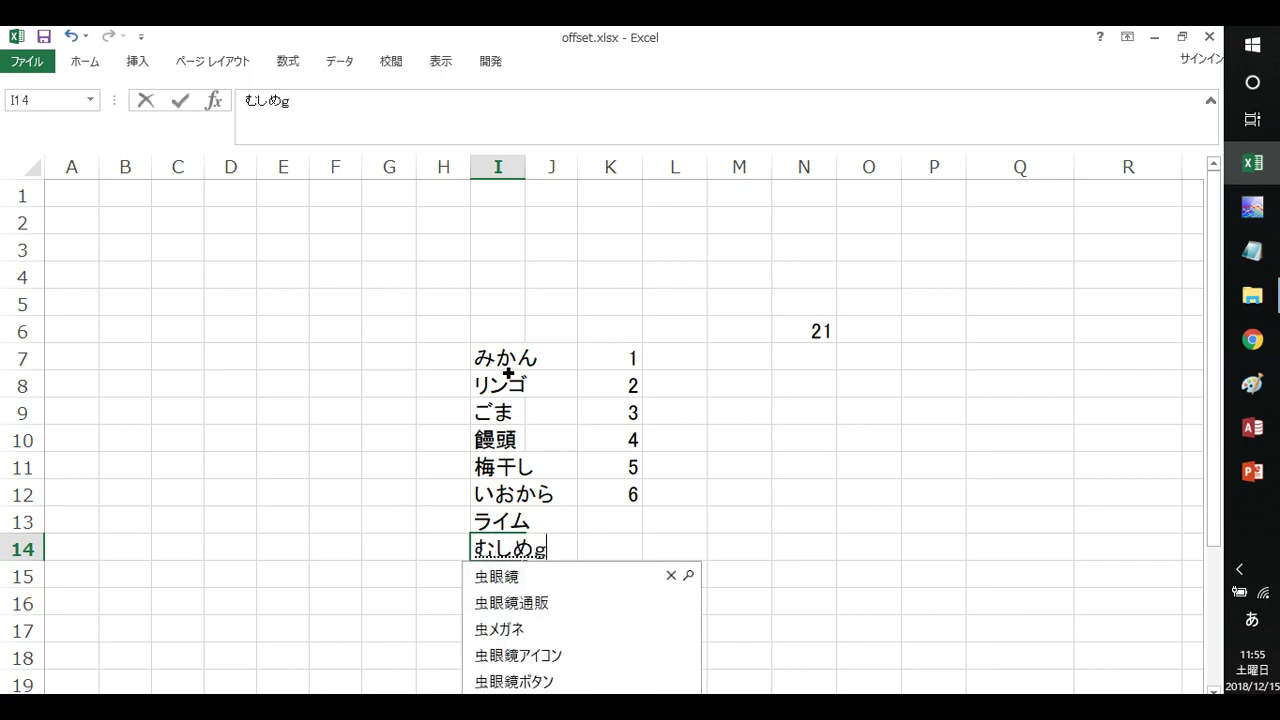
pyautogui.write('ね')
pyautogui.press('Return')
pyautogui.press('Return')
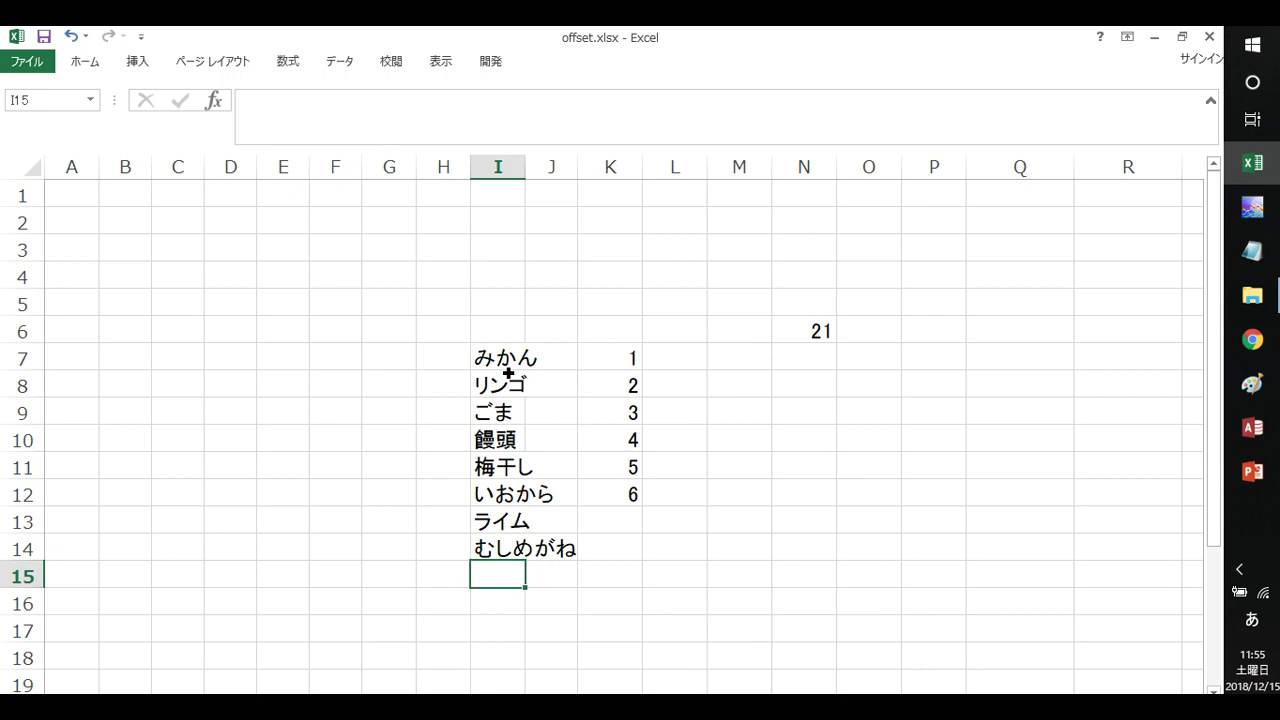
pyautogui.moveTo(515, 357); pyautogui.dragTo(500, 578)
# - Enter 7 in K13 beside ライム and 8 in K14 beside むしめがね
pyautogui.click(502, 521)
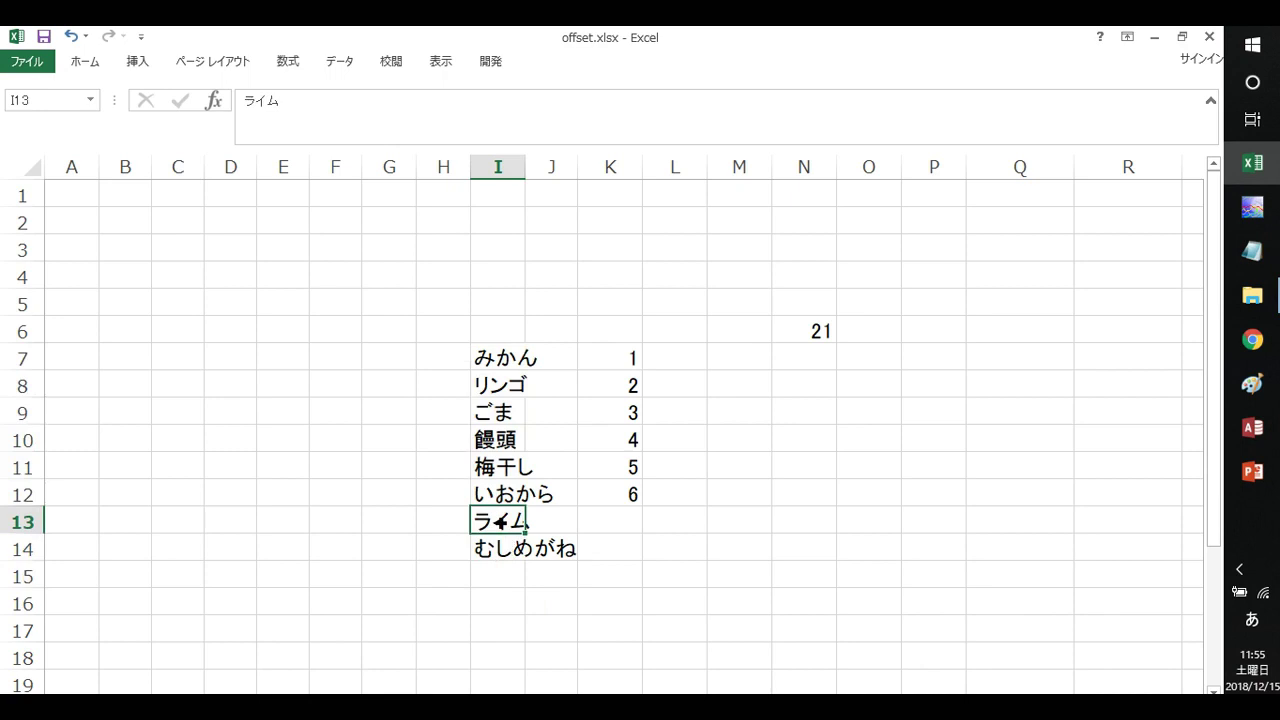
pyautogui.moveTo(497, 360); pyautogui.dragTo(500, 551)
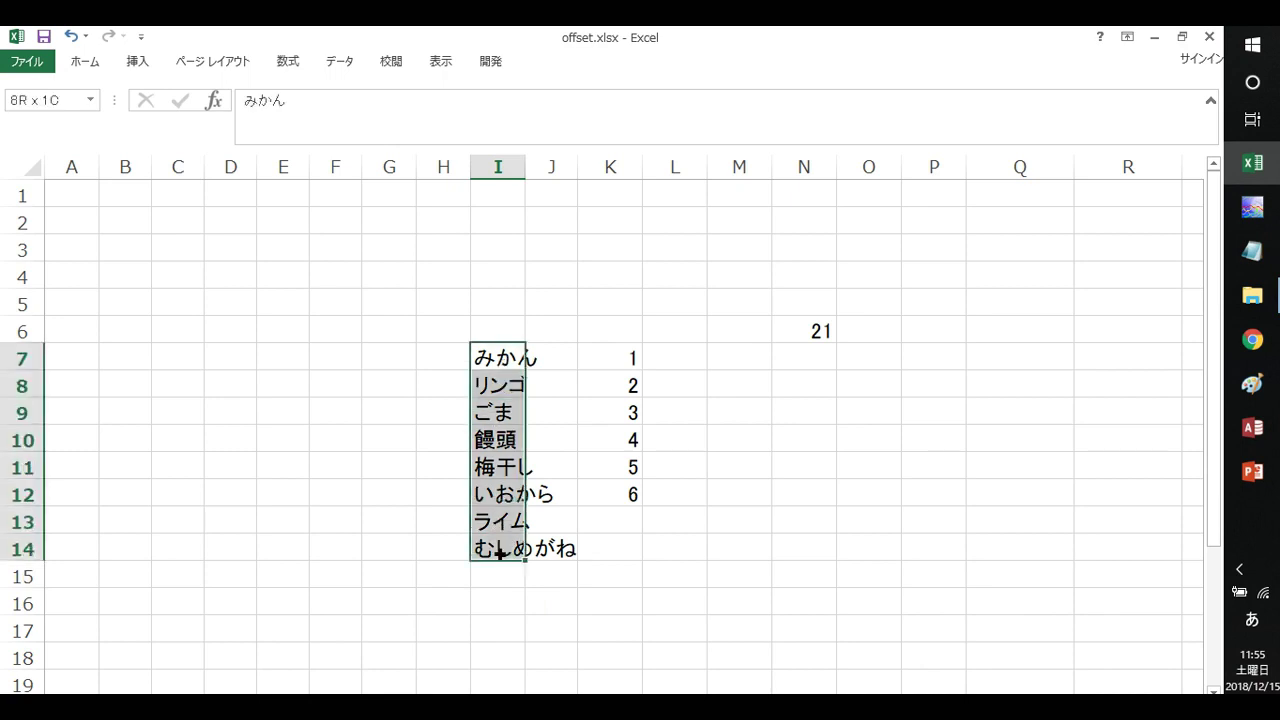
pyautogui.click(603, 528)
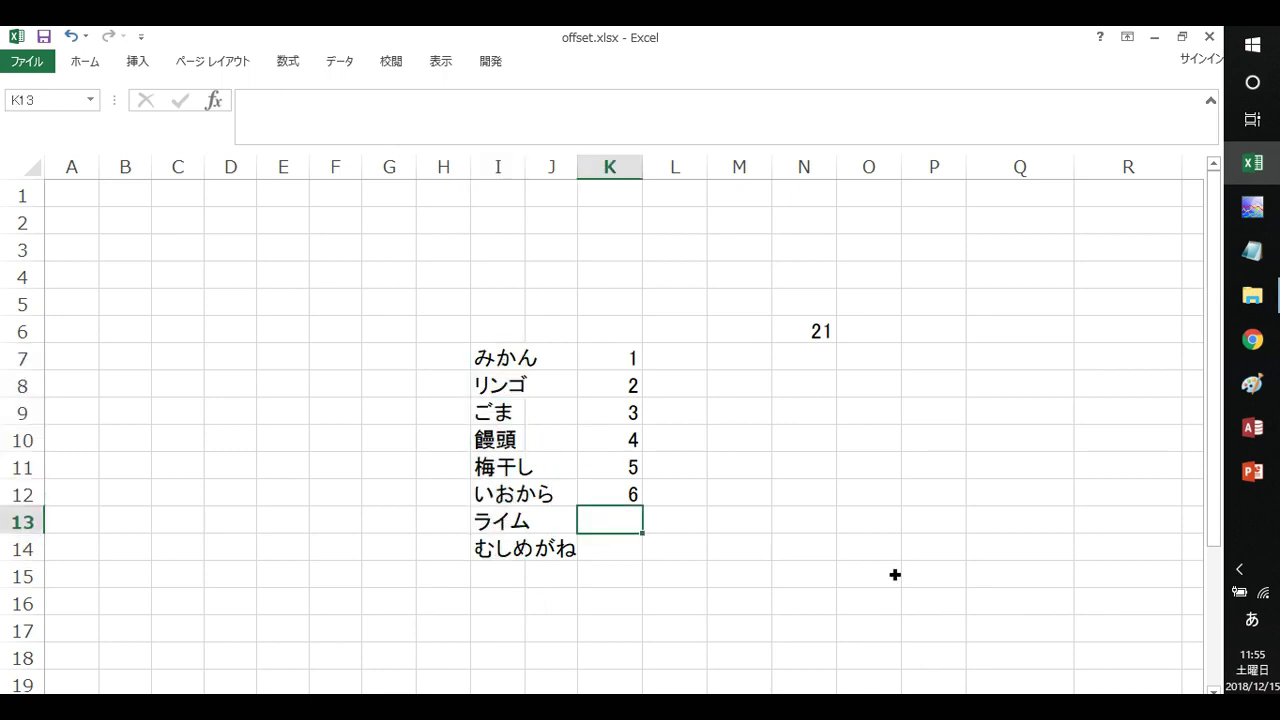
pyautogui.write('7')
pyautogui.press('Return')
pyautogui.press('Return')
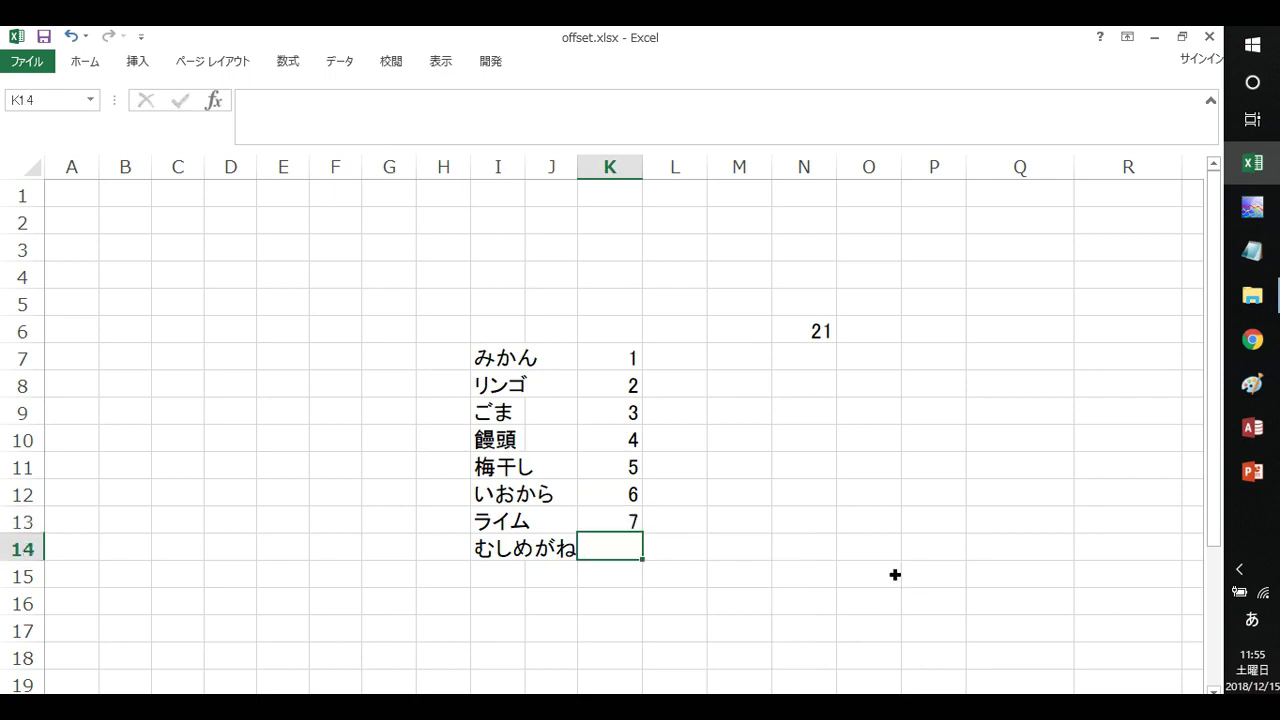
pyautogui.write('8')
pyautogui.press('Return')
pyautogui.press('Return')
pyautogui.press('Return')
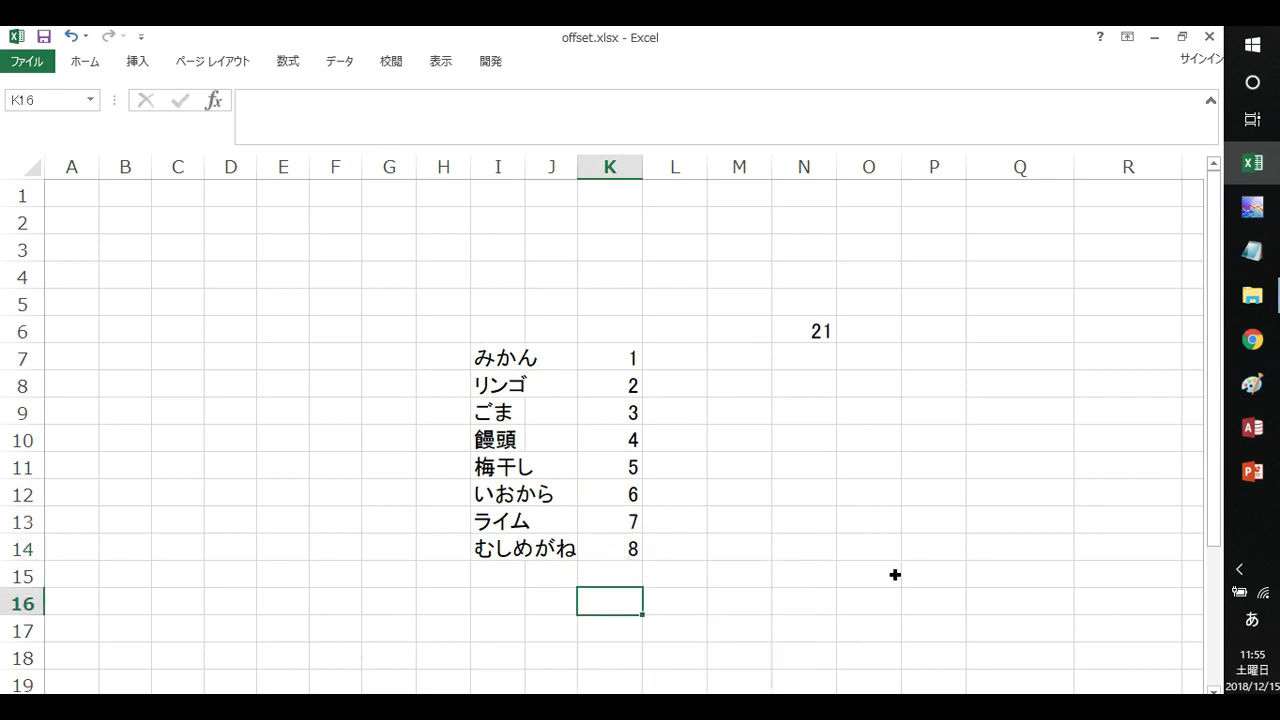
pyautogui.click(817, 333)
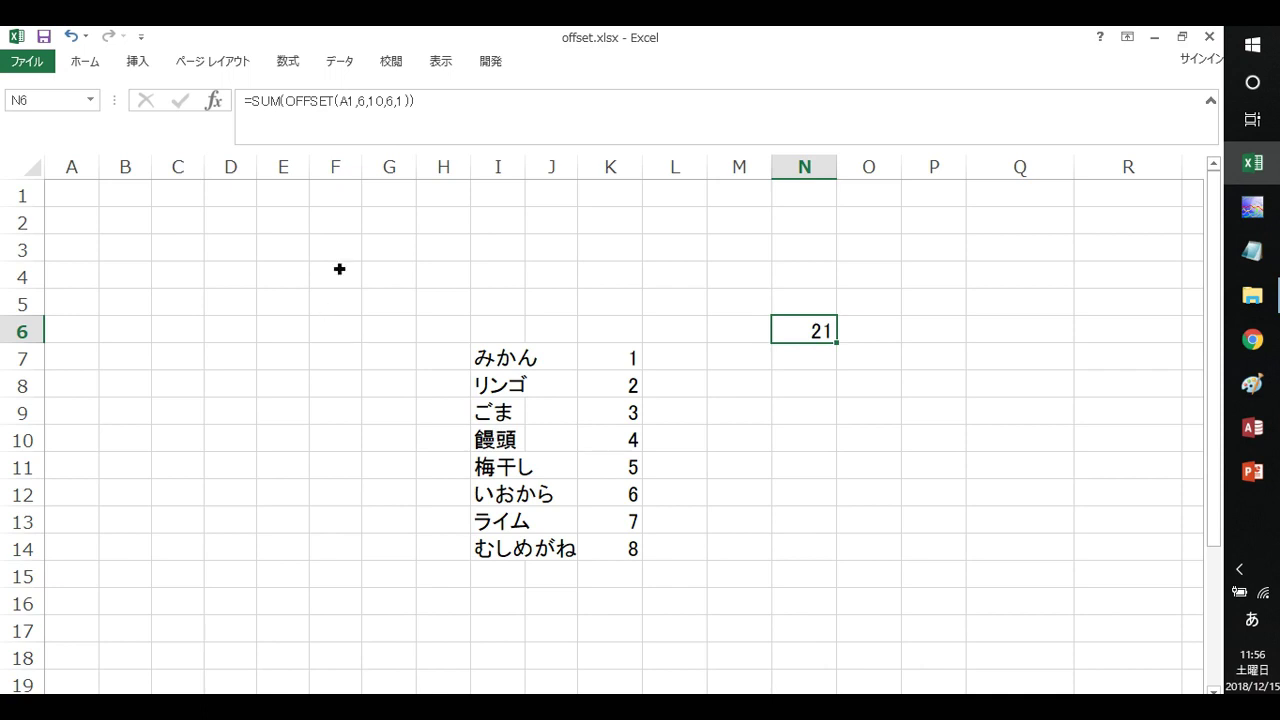
# - Replace N6's fixed OFFSET height 6 with COUNTA($K:$K), making the total 36
pyautogui.click(396, 104)
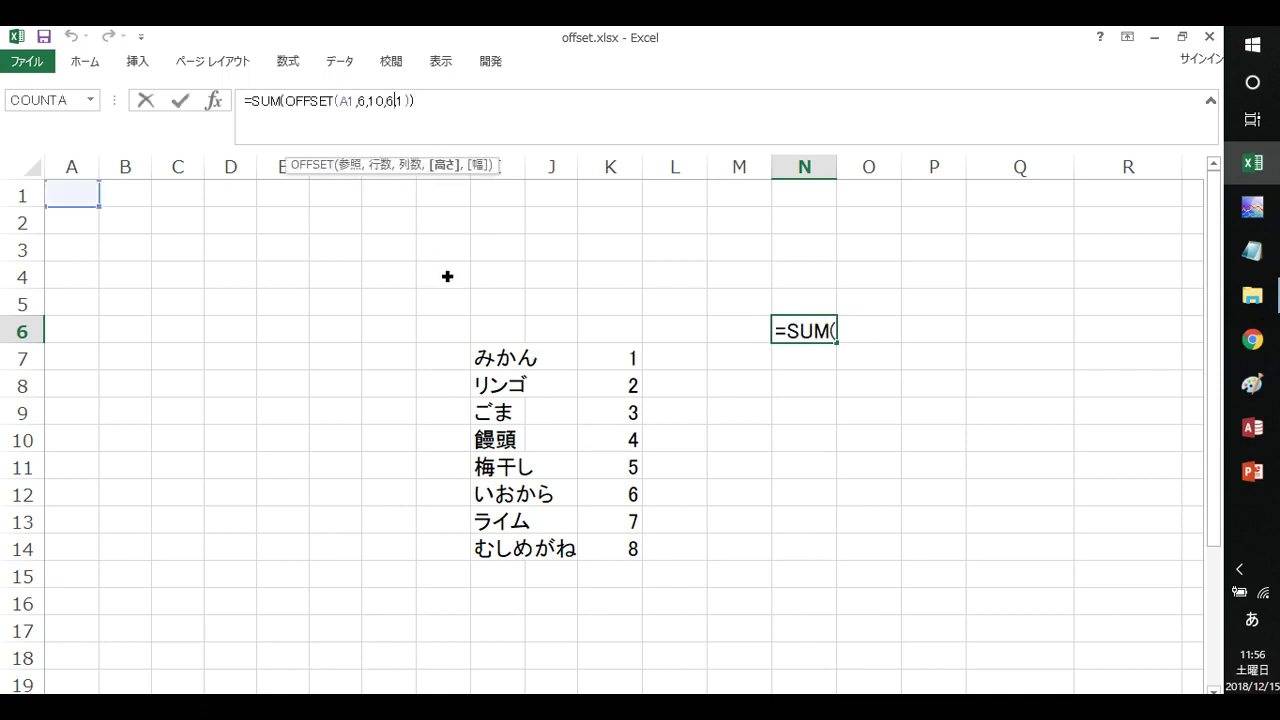
pyautogui.press('BackSpace')
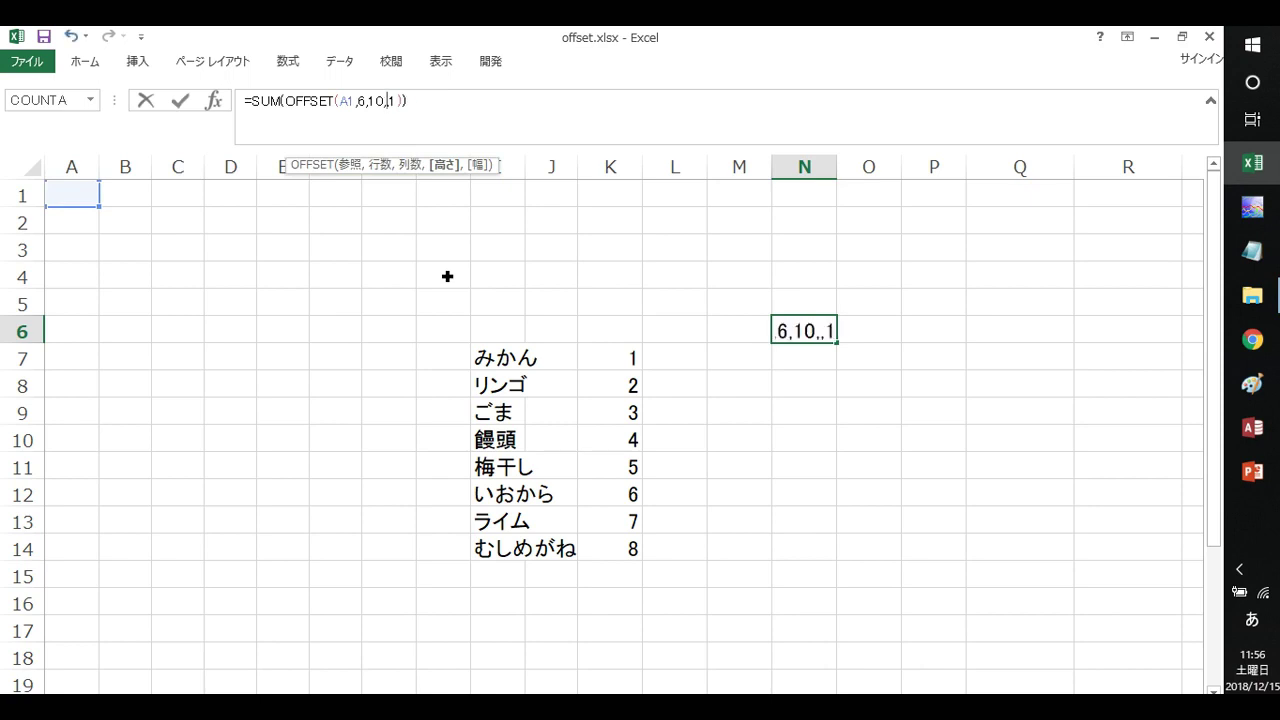
pyautogui.write('c')
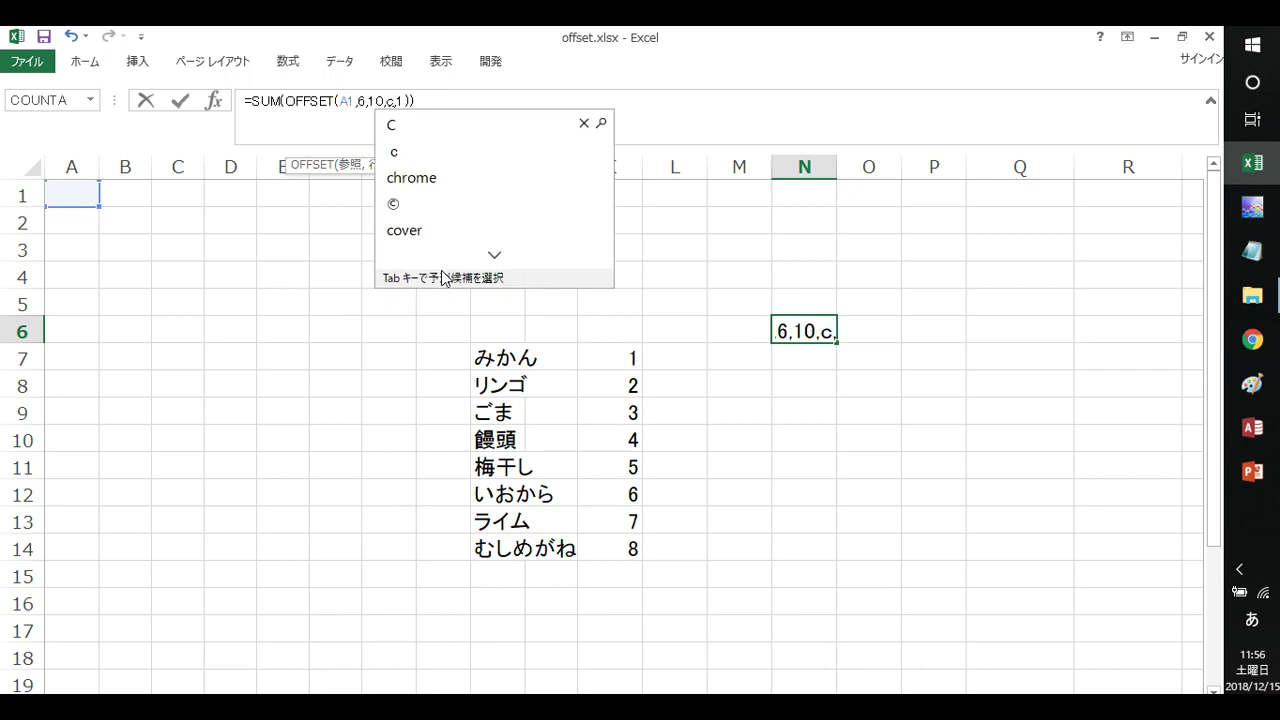
pyautogui.press('BackSpace')
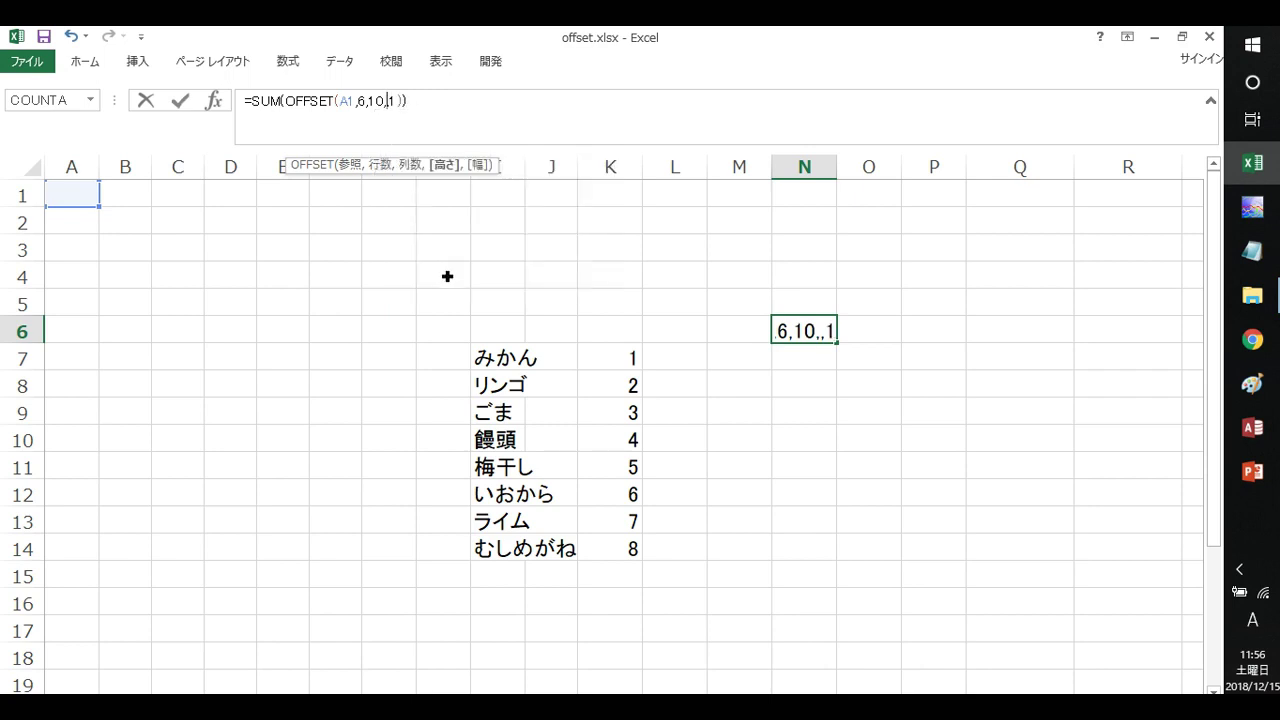
pyautogui.write('Coun')
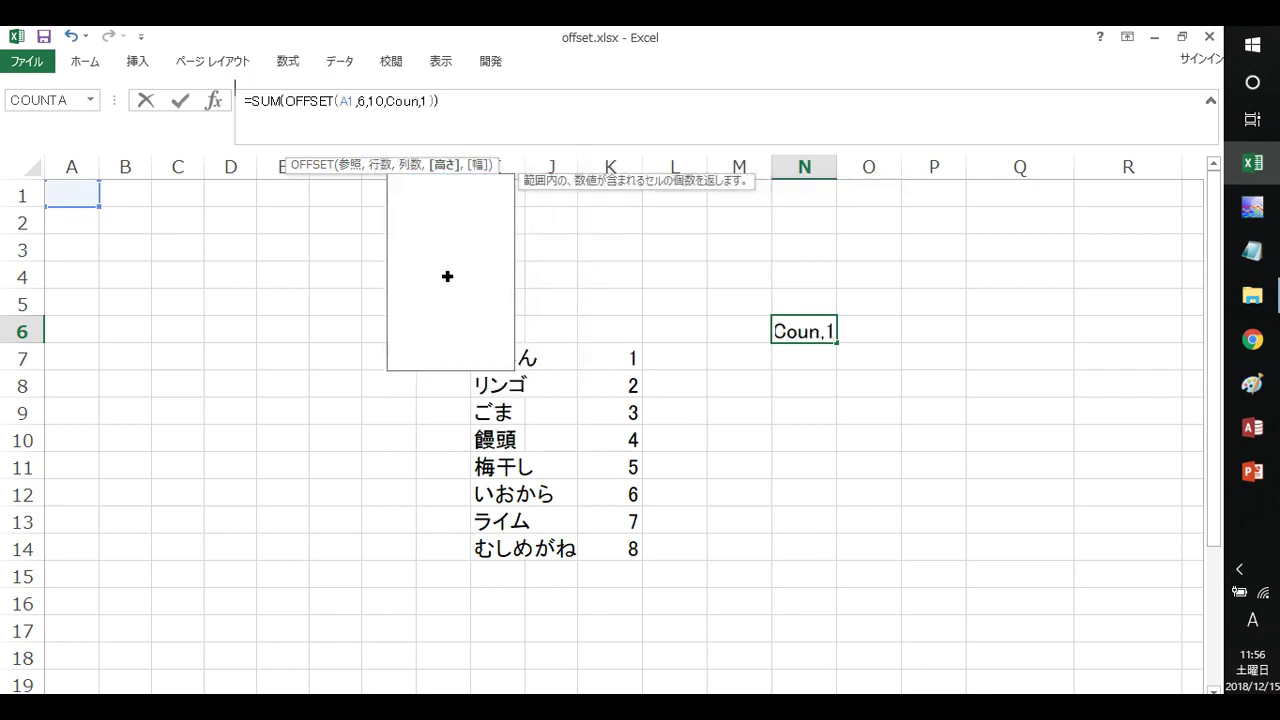
pyautogui.click(435, 203)
pyautogui.doubleClick(435, 203)
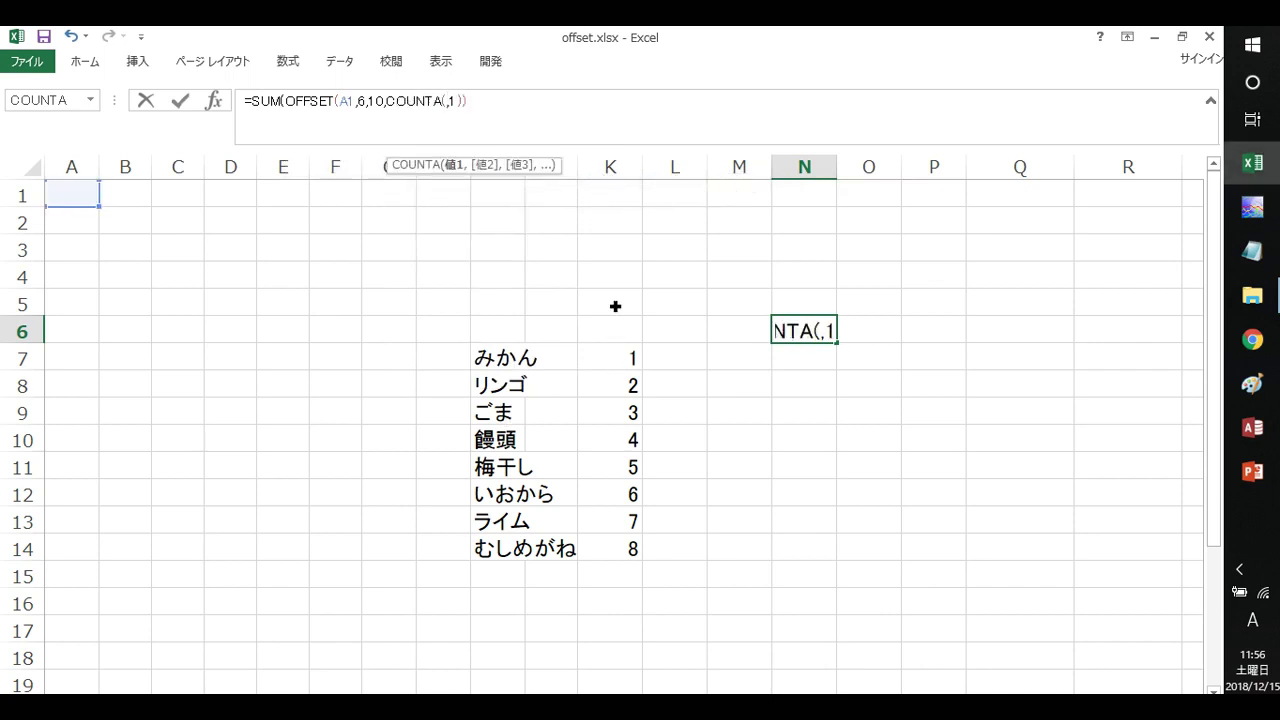
pyautogui.click(636, 172)
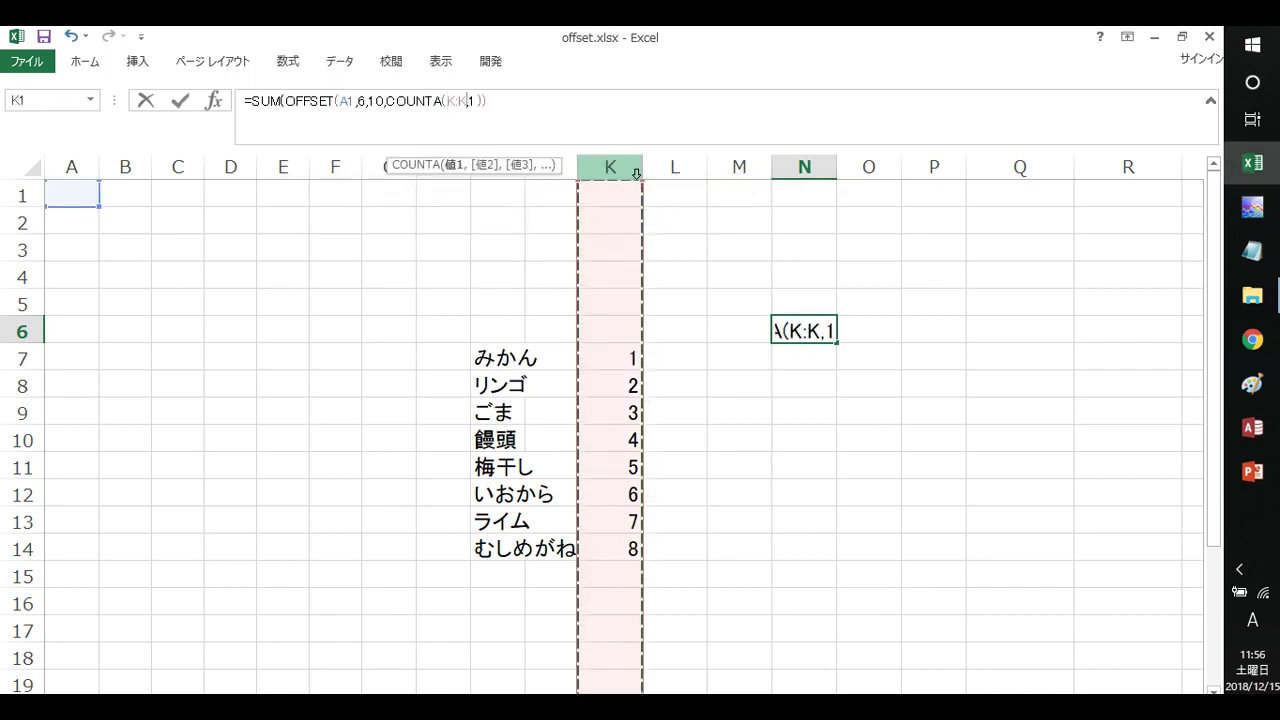
pyautogui.press('F4')
pyautogui.write(')')
pyautogui.press('Return')
pyautogui.press('Return')
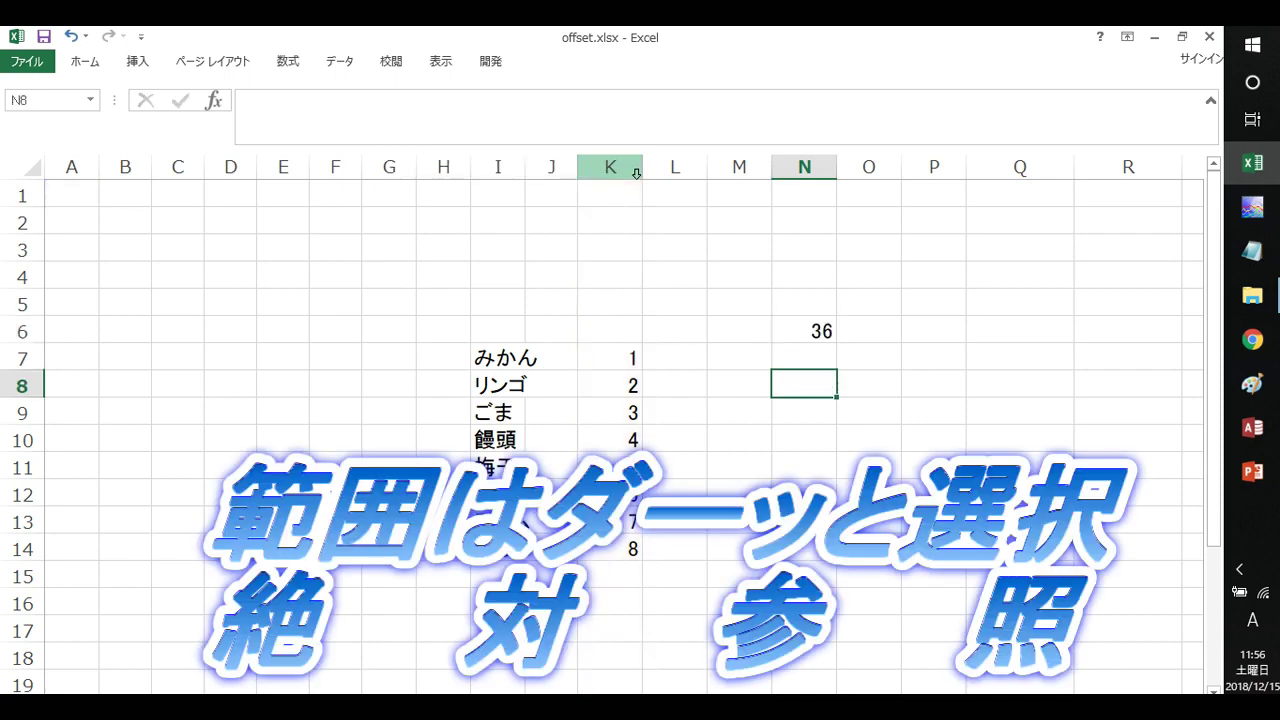
# - Add ねこ in I15 with 11 in K15, raising N6 from 36 to 47
pyautogui.click(629, 360)
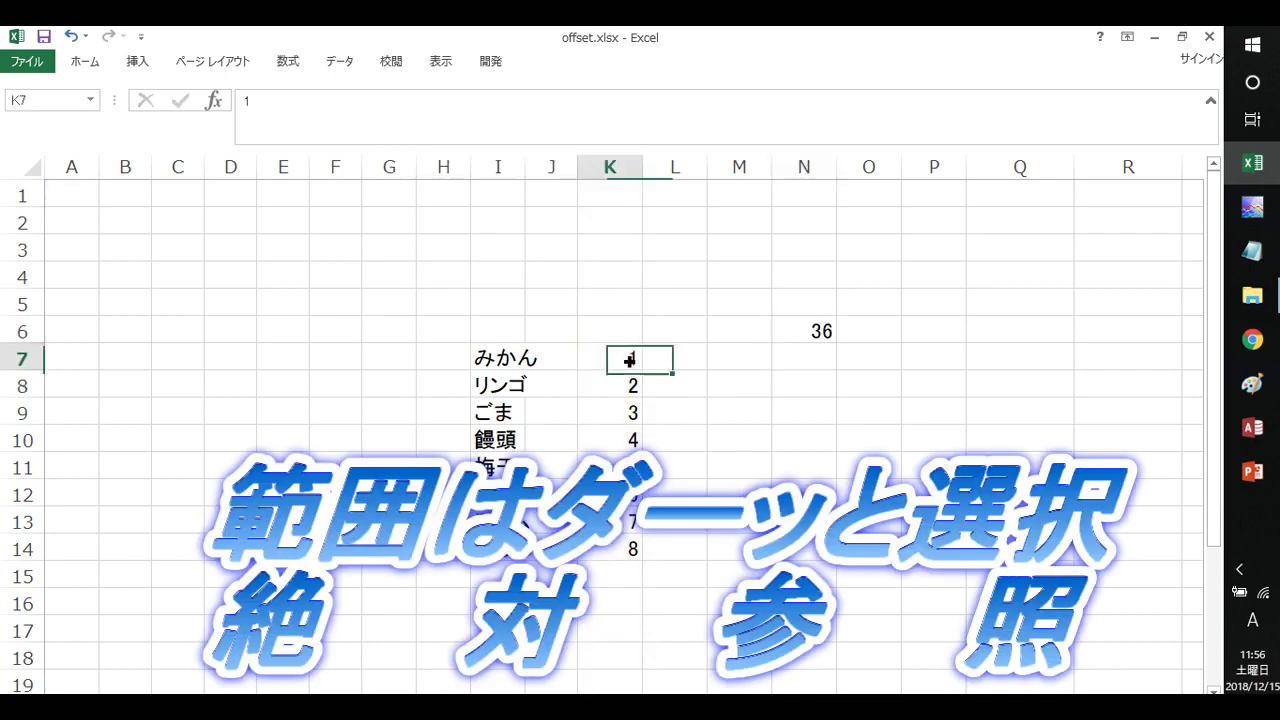
pyautogui.moveTo(629, 360); pyautogui.dragTo(625, 549)
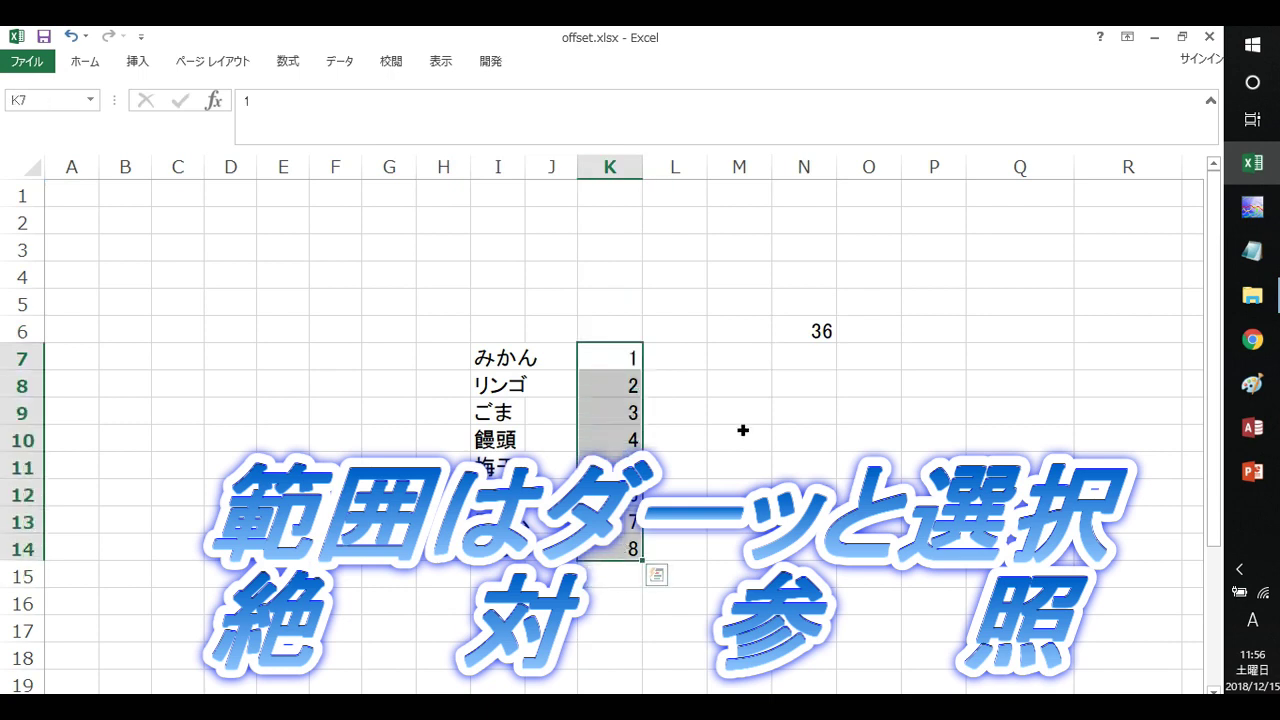
pyautogui.click(497, 575)
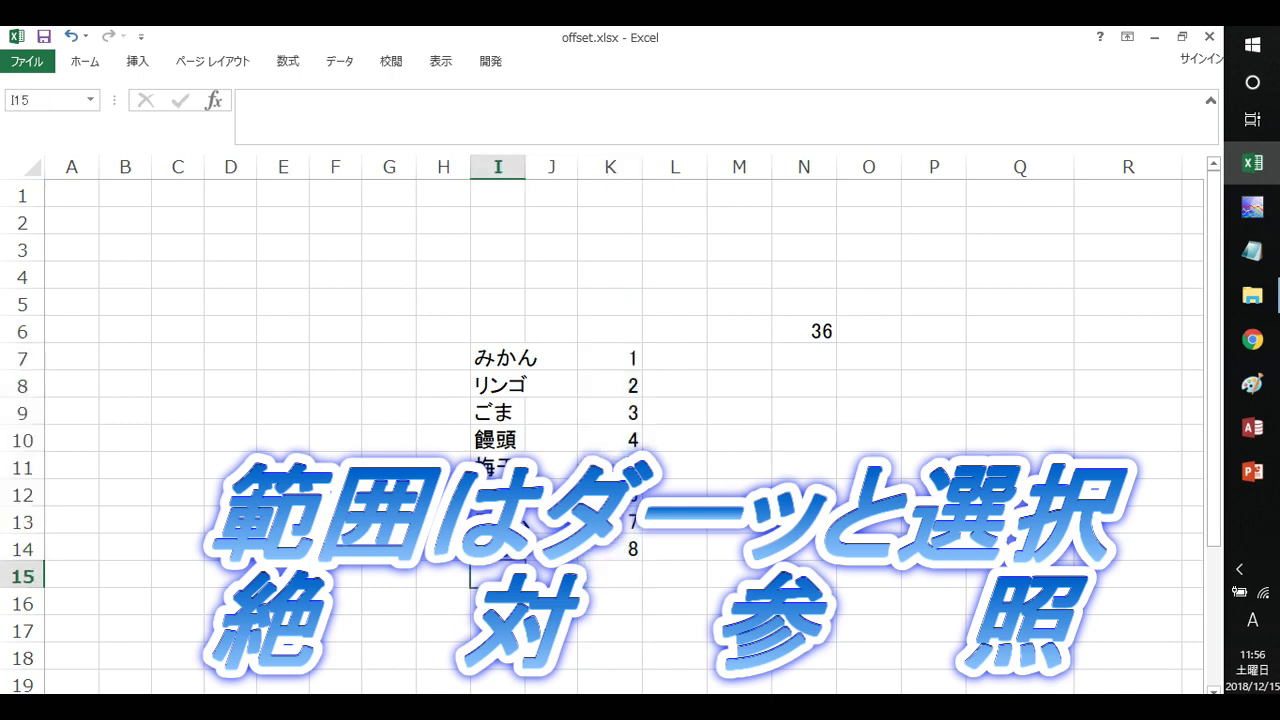
pyautogui.write('neko')
pyautogui.press('BackSpace')
pyautogui.press('BackSpace')
pyautogui.press('BackSpace')
pyautogui.press('BackSpace')
pyautogui.press('Zenkaku_Hankaku')
pyautogui.write('ねこ')
pyautogui.press('Return')
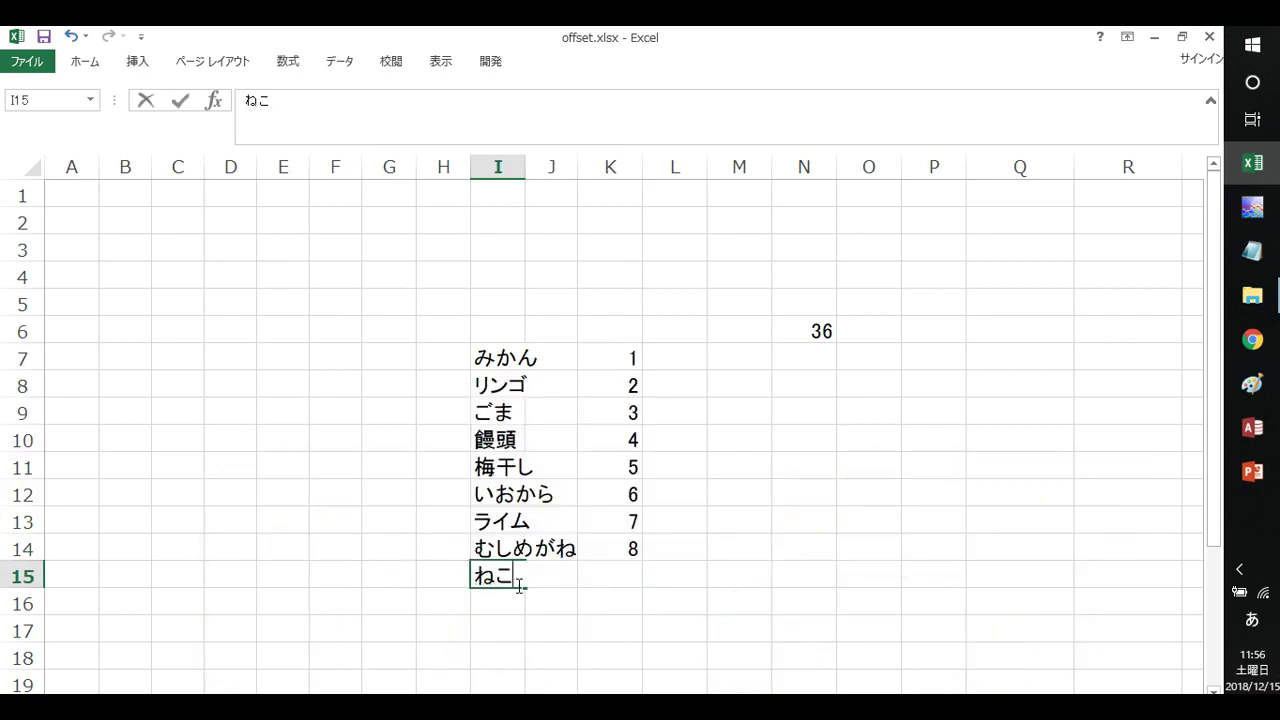
pyautogui.press('Tab')
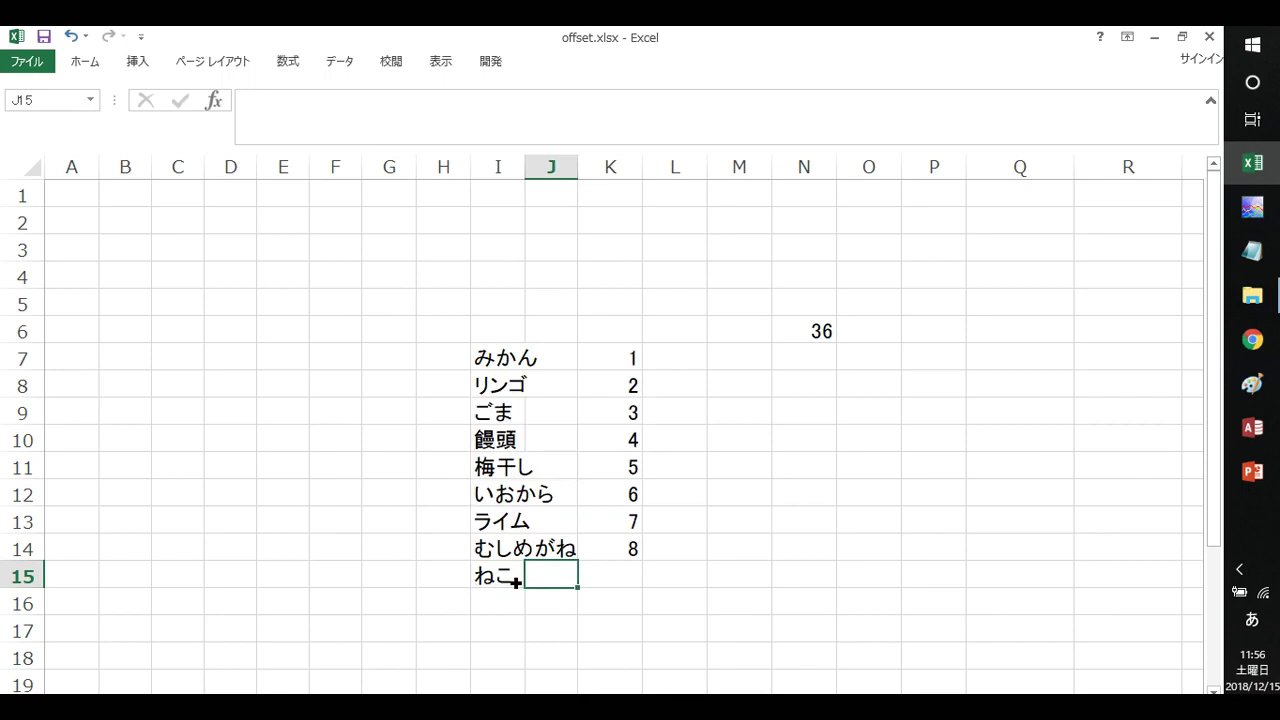
pyautogui.press('Tab')
pyautogui.write('11')
pyautogui.press('Return')
pyautogui.press('Return')
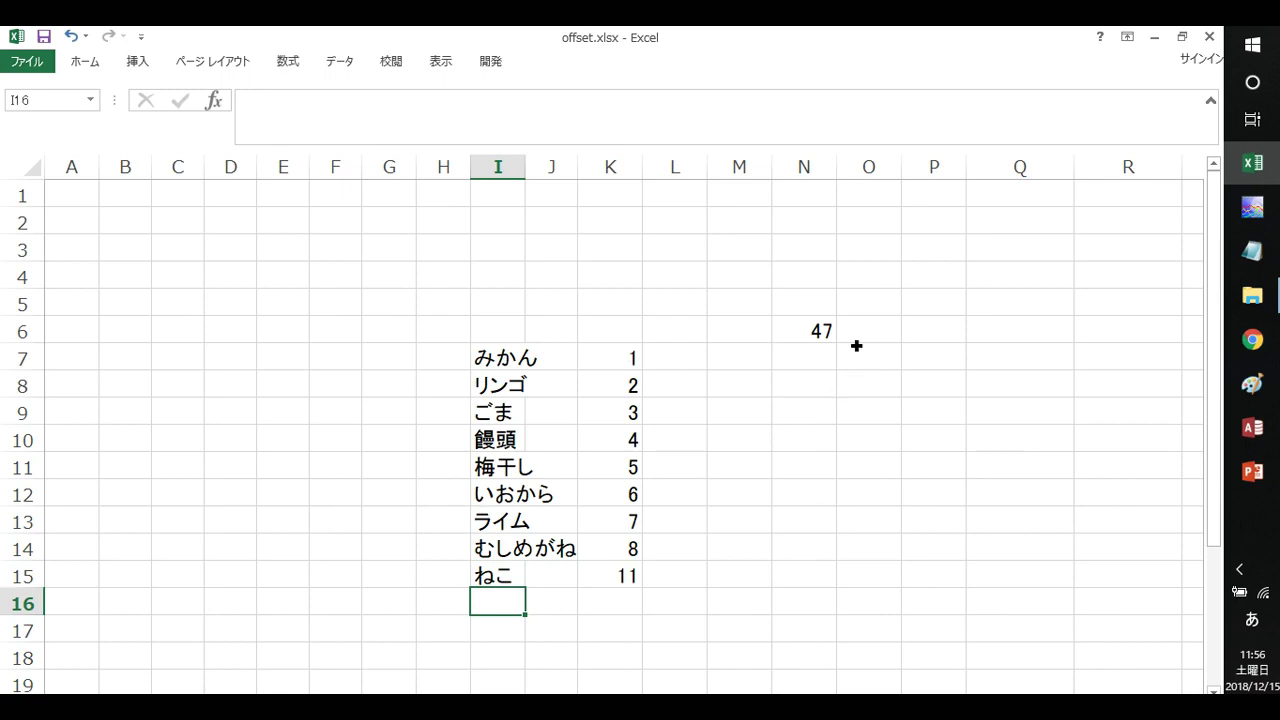
pyautogui.click(818, 340)
pyautogui.click(908, 338)
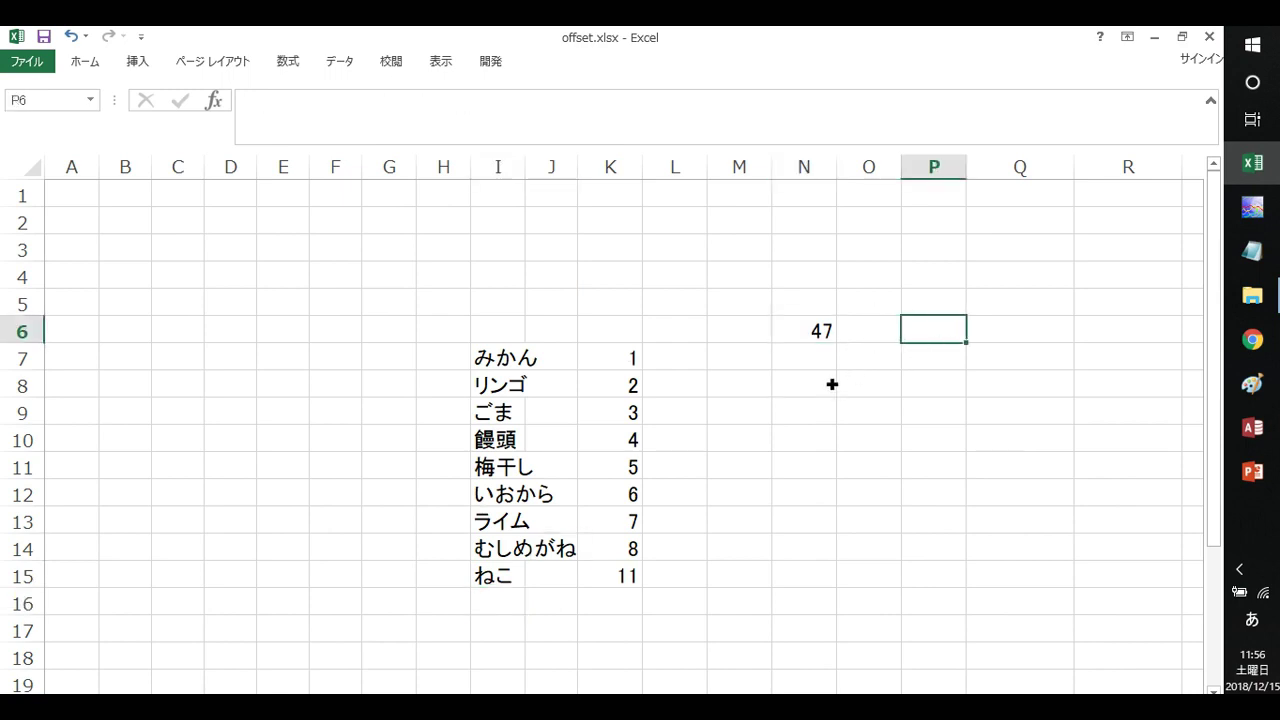
pyautogui.click(541, 390)
pyautogui.click(516, 384)
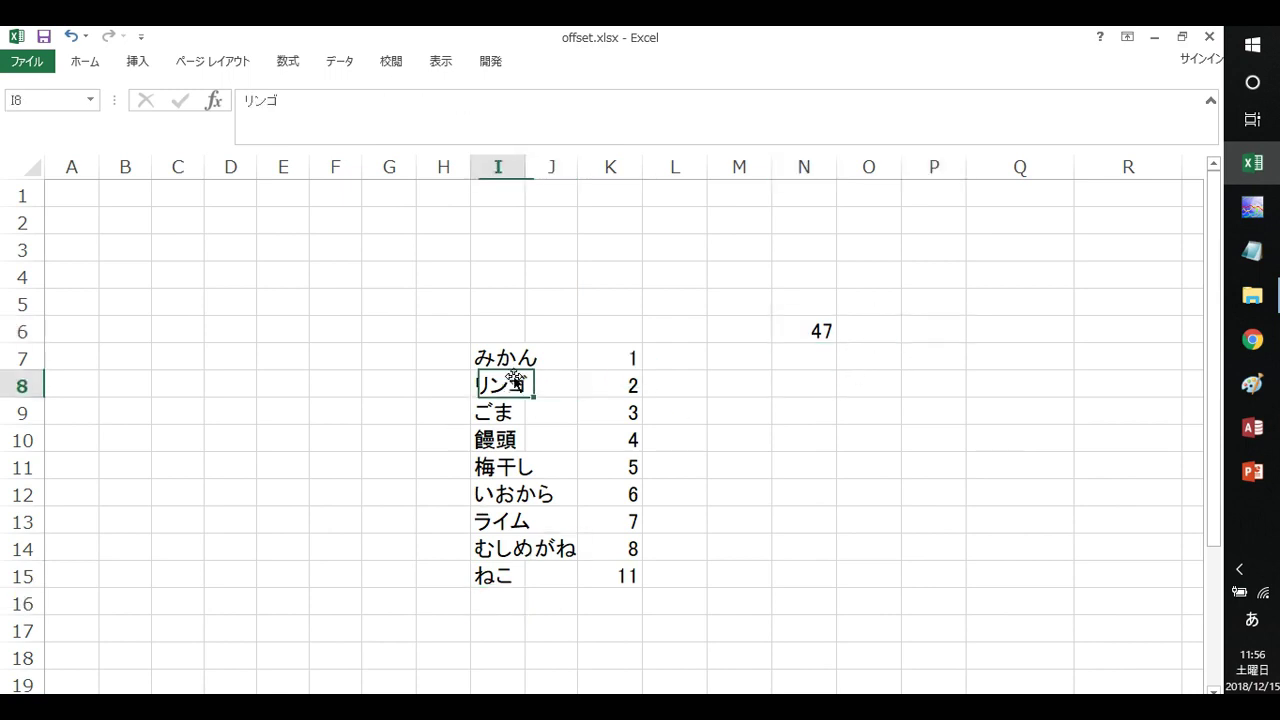
pyautogui.click(626, 362)
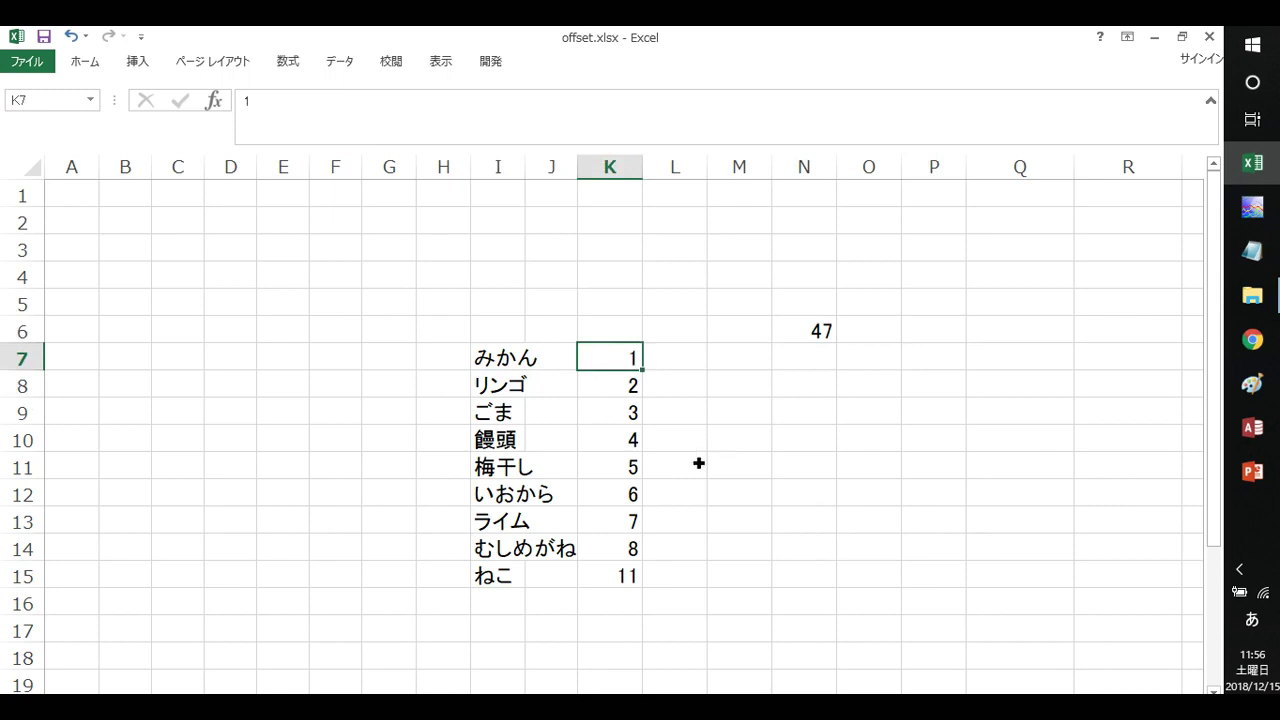
pyautogui.click(811, 327)
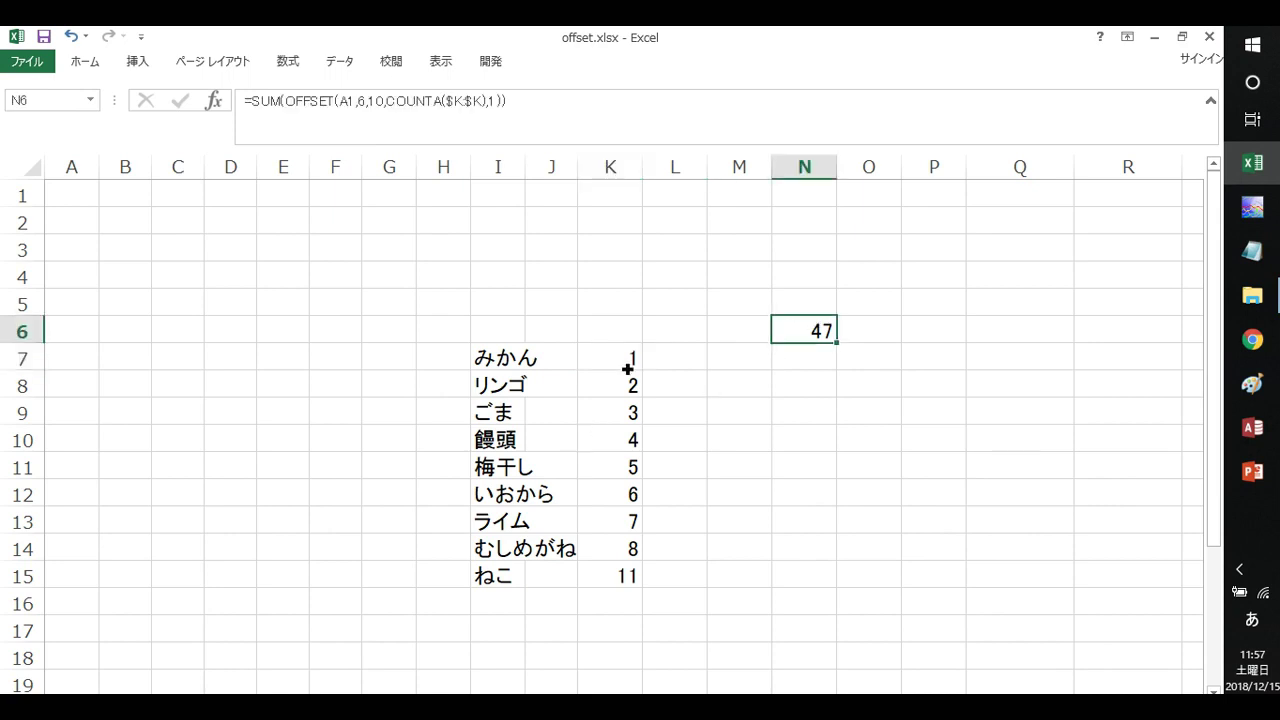
pyautogui.moveTo(626, 362); pyautogui.dragTo(640, 578)
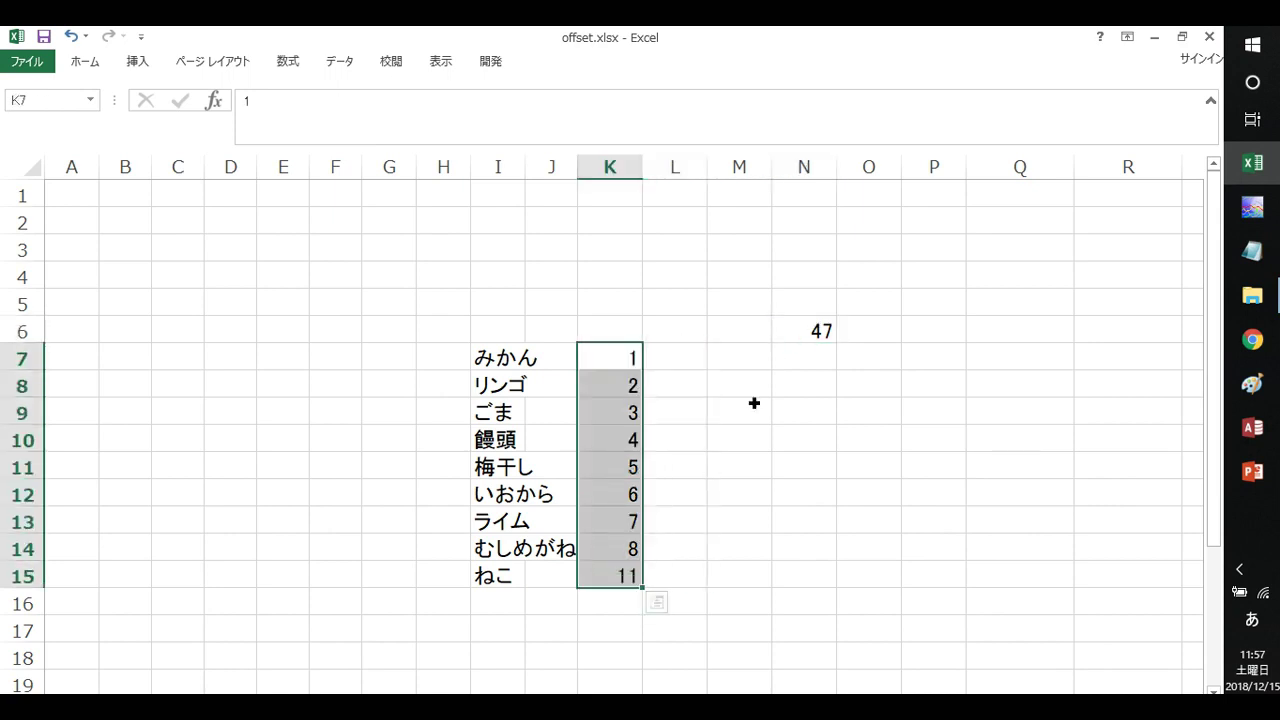
pyautogui.click(822, 332)
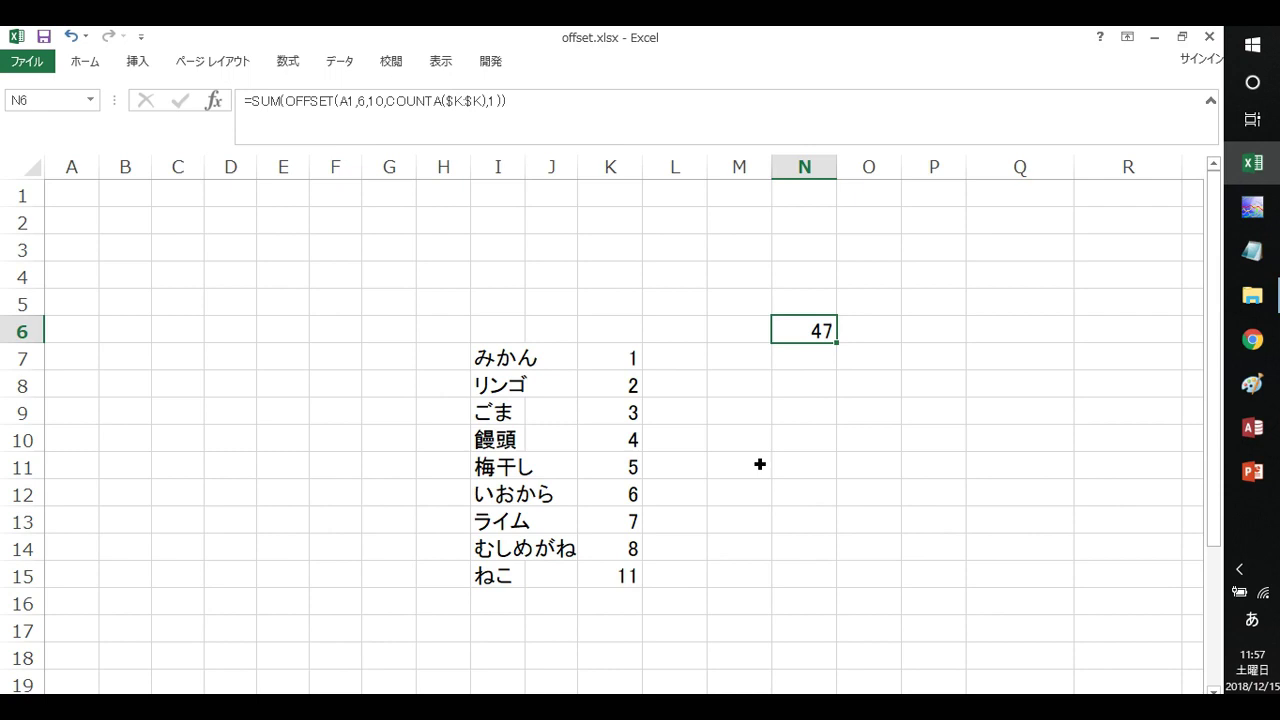
pyautogui.click(617, 606)
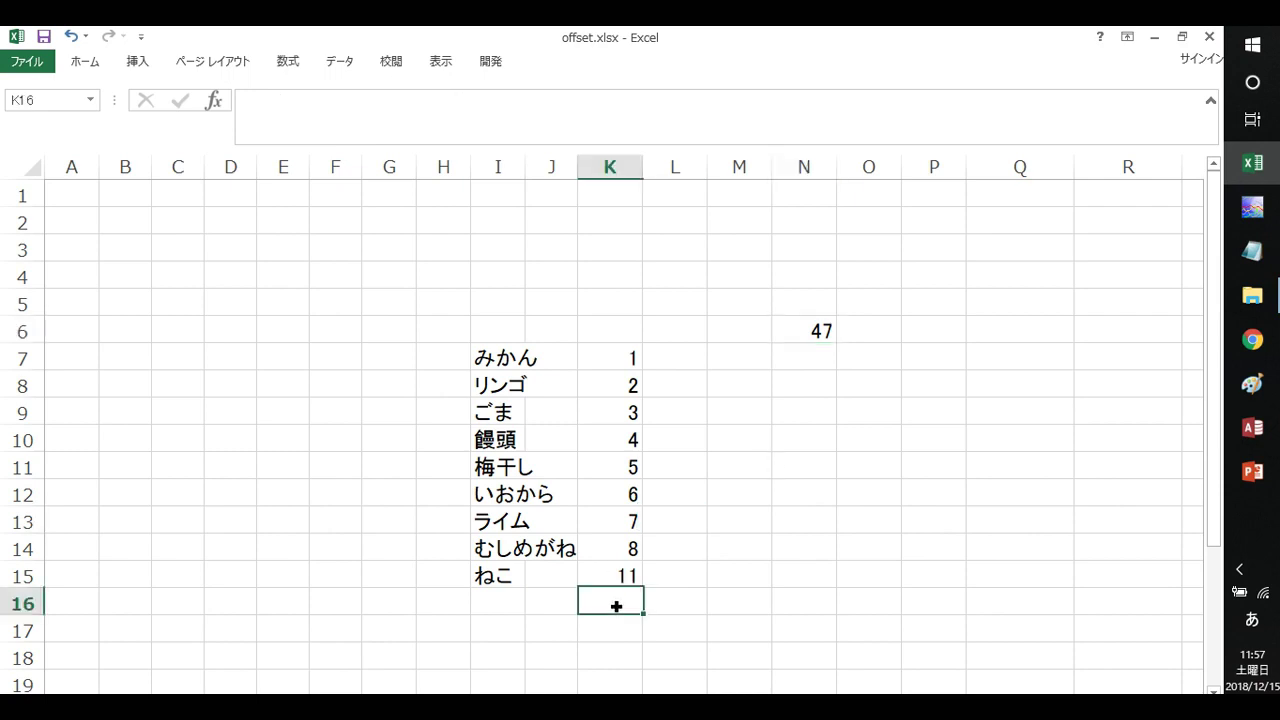
# - Enter 13, 34 and 35 in K16:K18 and confirm N6 now shows 129
pyautogui.write('13')
pyautogui.press('Return')
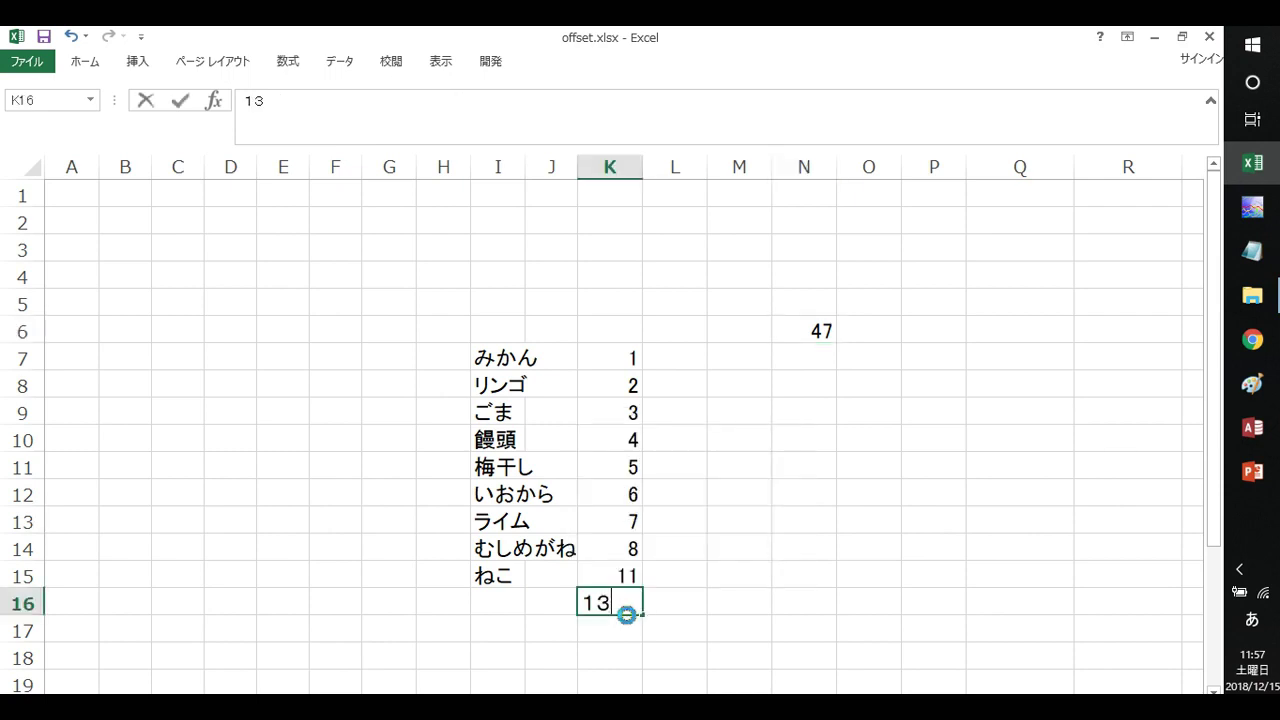
pyautogui.press('Return')
pyautogui.write('34')
pyautogui.press('Return')
pyautogui.press('Return')
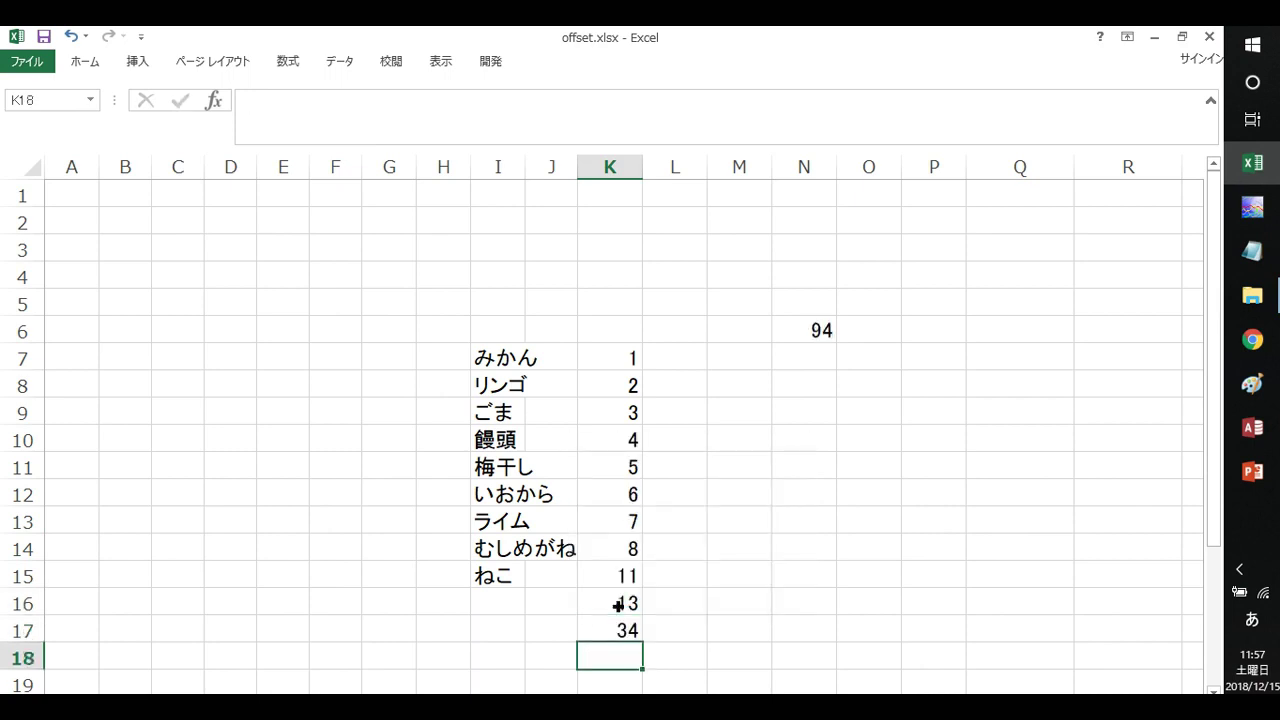
pyautogui.write('35')
pyautogui.press('Return')
pyautogui.press('Return')
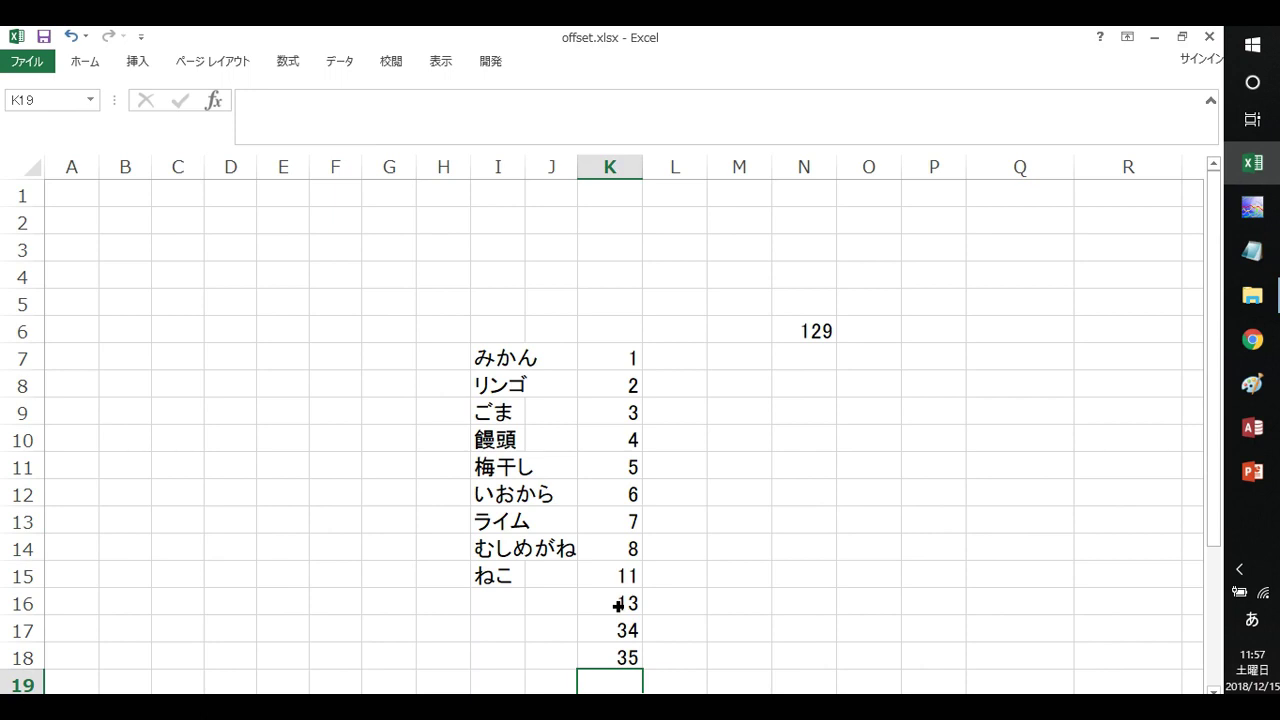
pyautogui.click(801, 343)
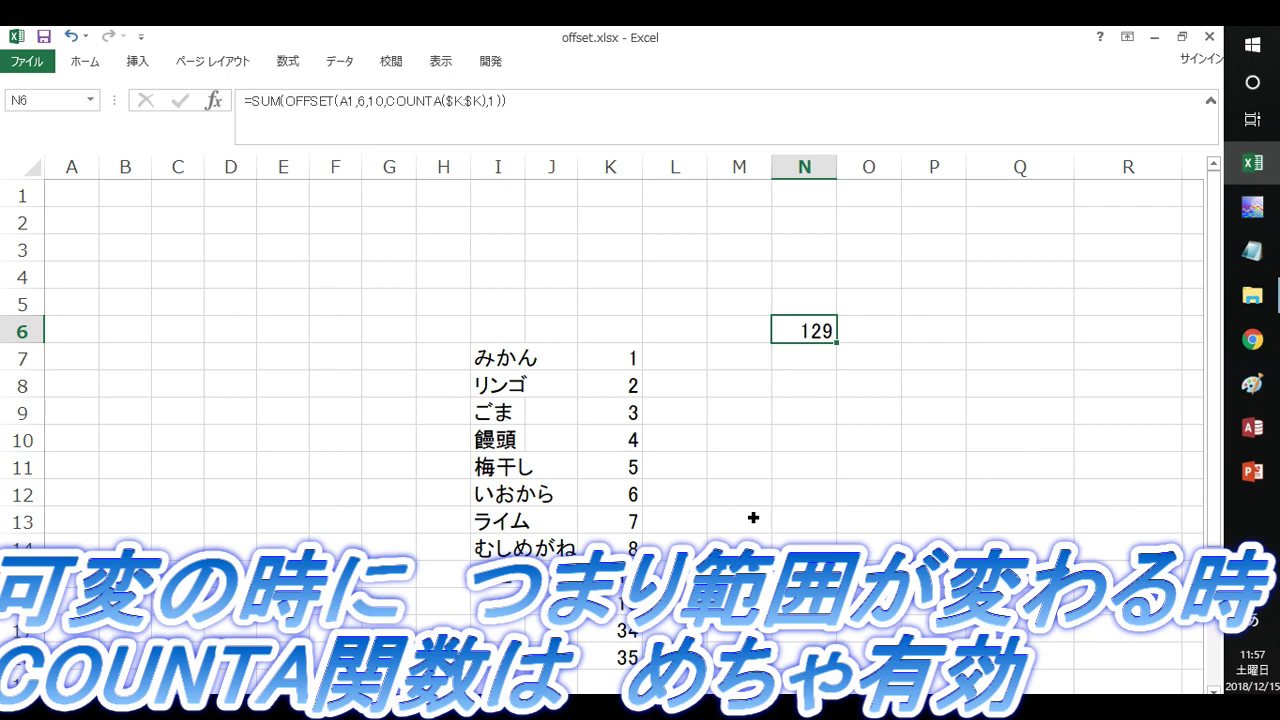
pyautogui.click(620, 360)
pyautogui.moveTo(618, 391); pyautogui.dragTo(620, 660)
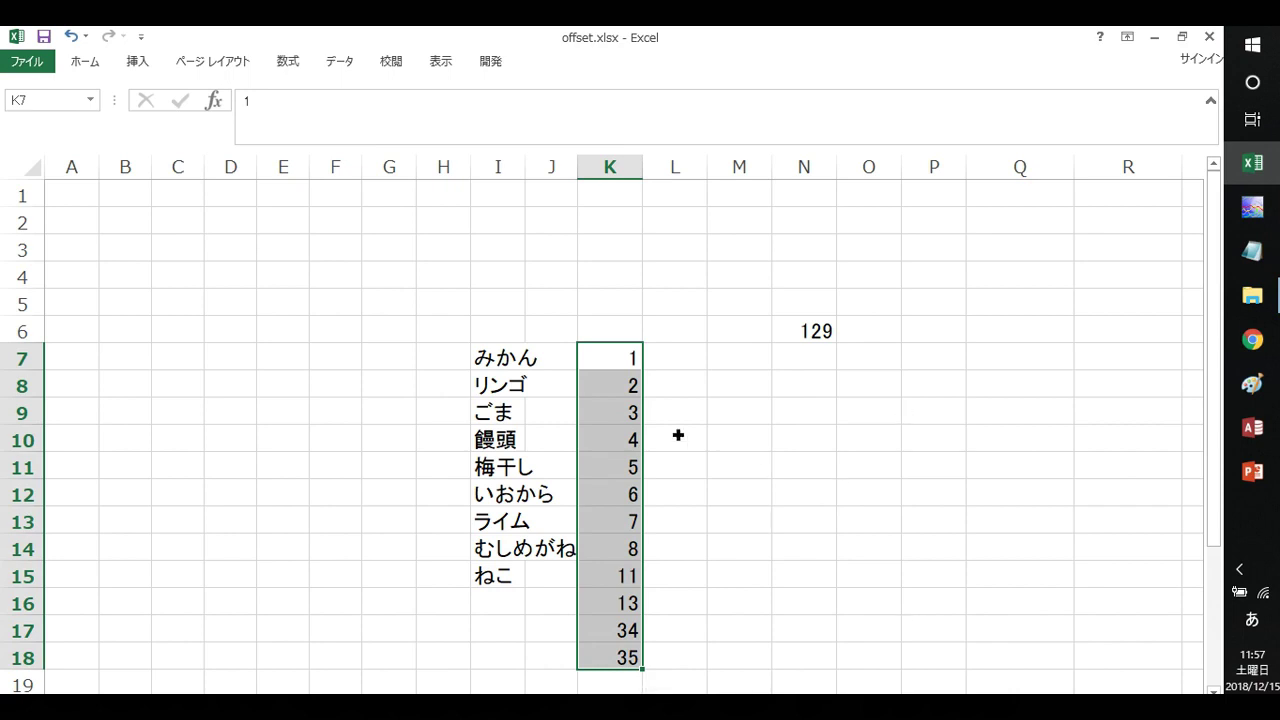
pyautogui.hotkey('shift', 'Up')
pyautogui.hotkey('shift', 'Up')
pyautogui.hotkey('shift', 'Up')
pyautogui.moveTo(631, 357); pyautogui.dragTo(622, 657)
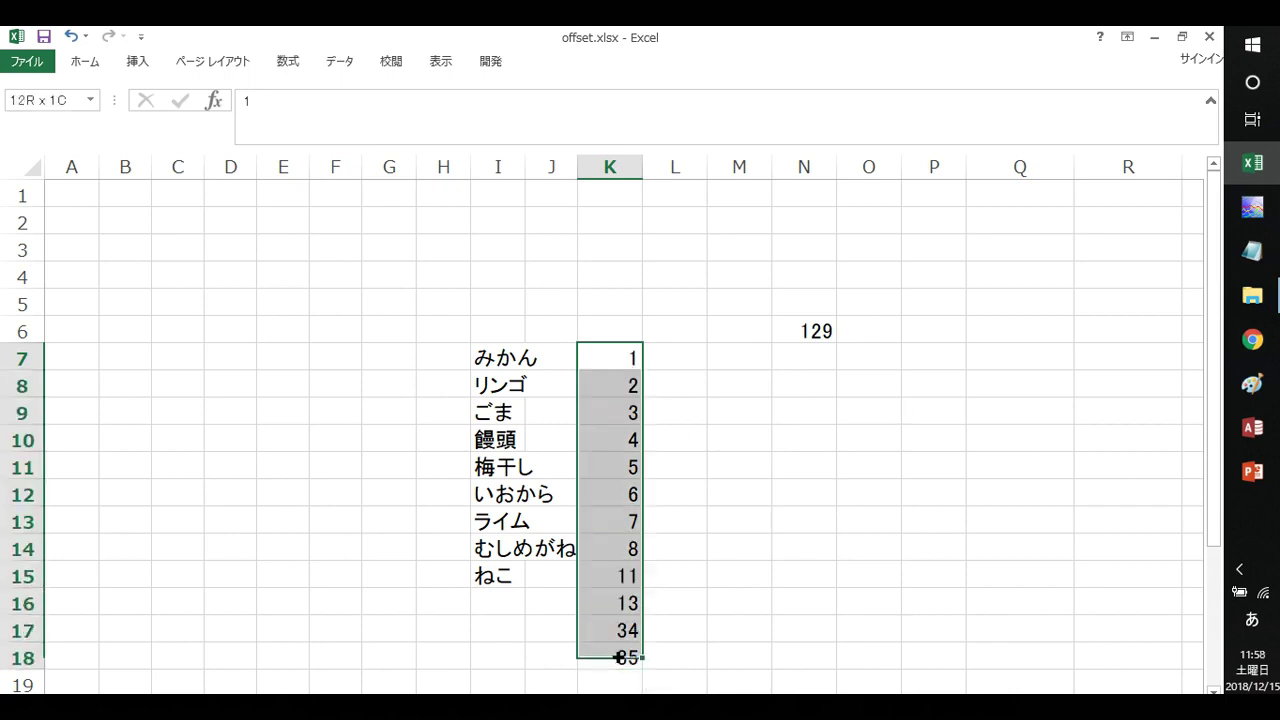
pyautogui.click(620, 359)
pyautogui.moveTo(620, 359); pyautogui.dragTo(611, 657)
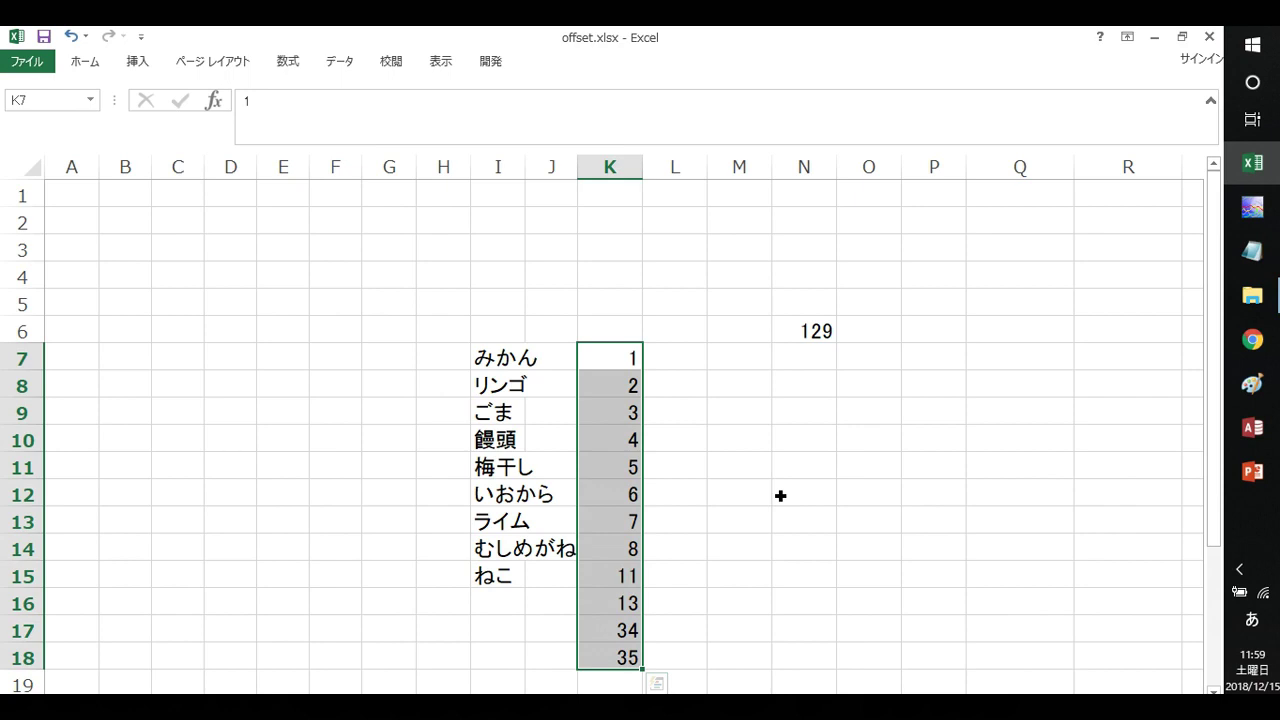
pyautogui.moveTo(621, 361); pyautogui.dragTo(620, 657)
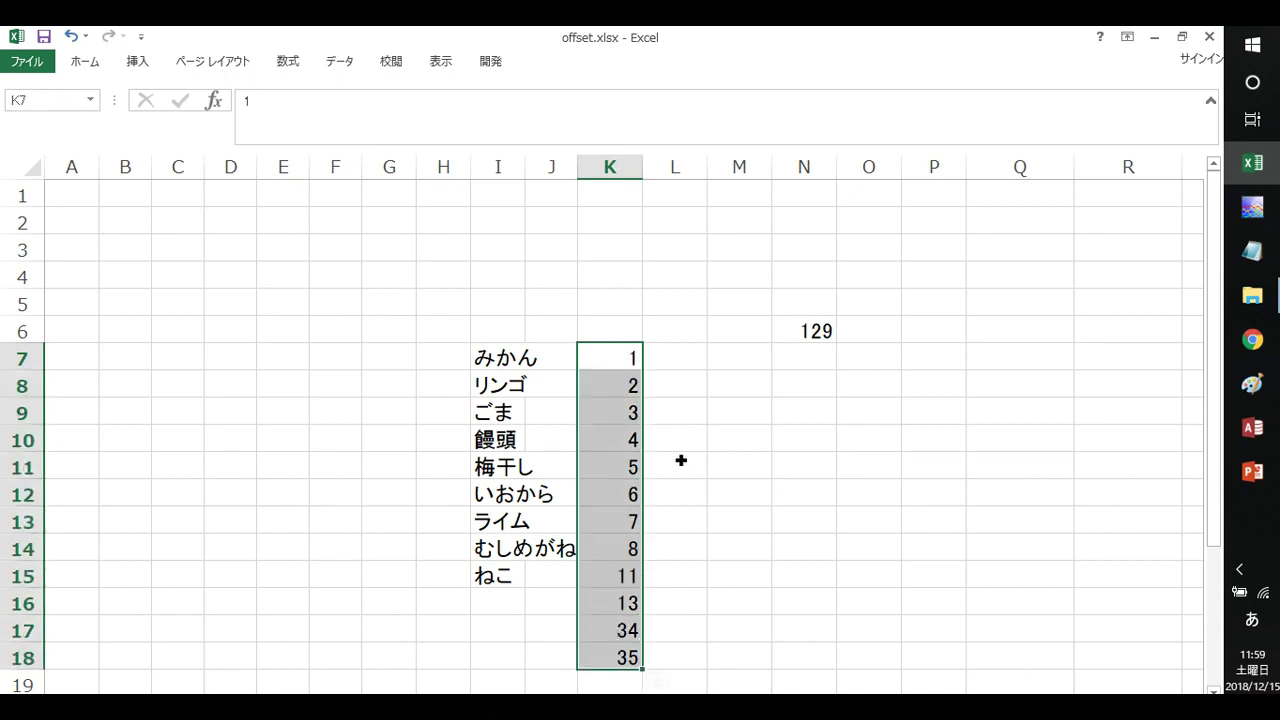